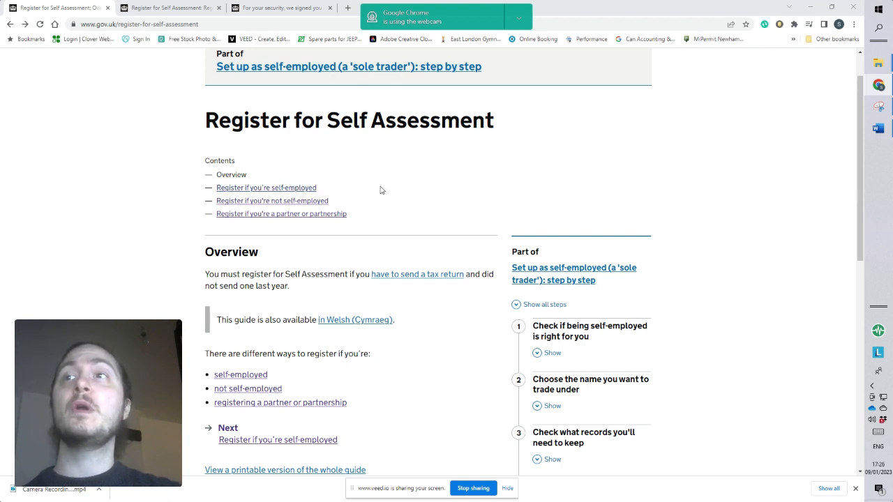
Open the guidance on registering if you're self-employed and review the registration routes through to registering by post.
click(288, 189)
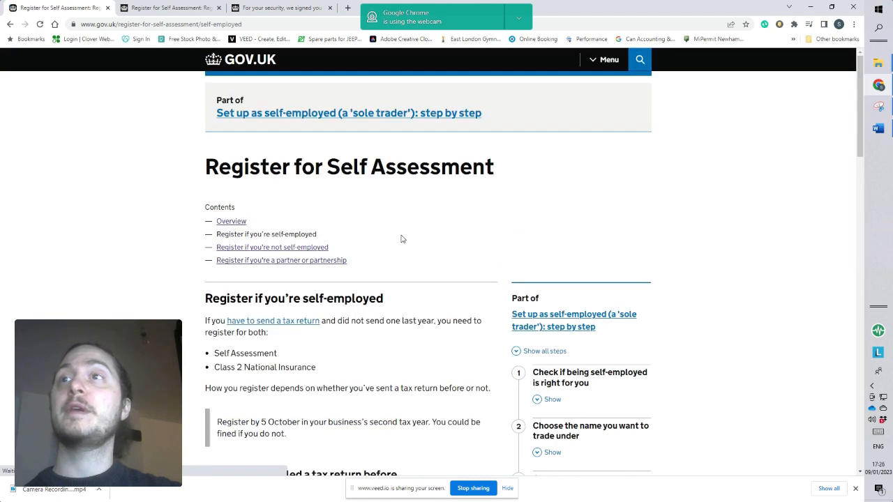
scroll(401, 240, down, 2)
scroll(396, 238, up, 1)
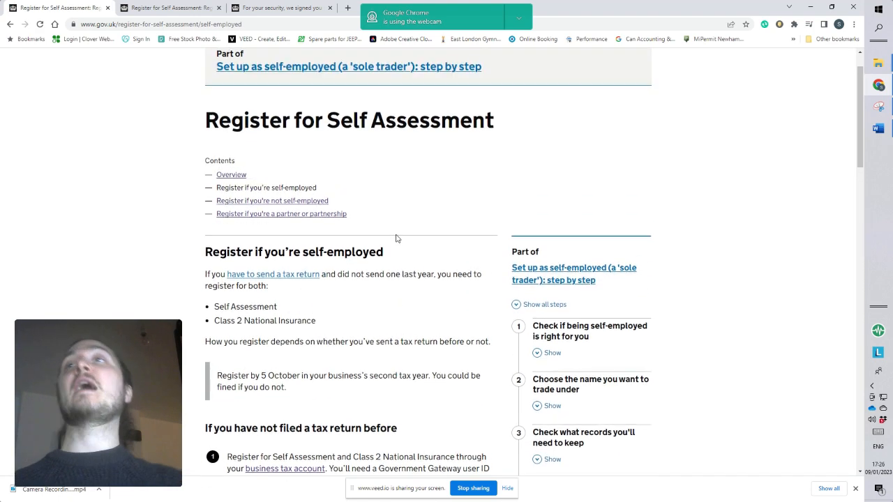
scroll(437, 229, down, 1)
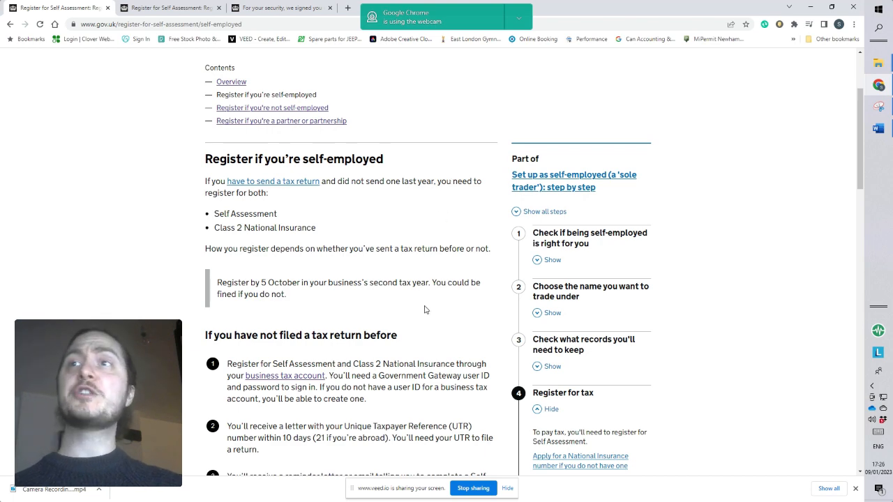
scroll(425, 310, down, 2)
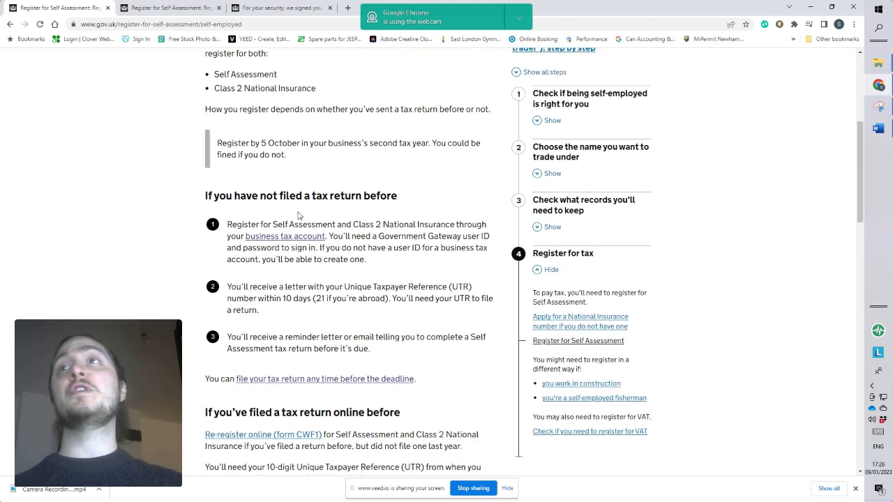
scroll(451, 216, down, 3)
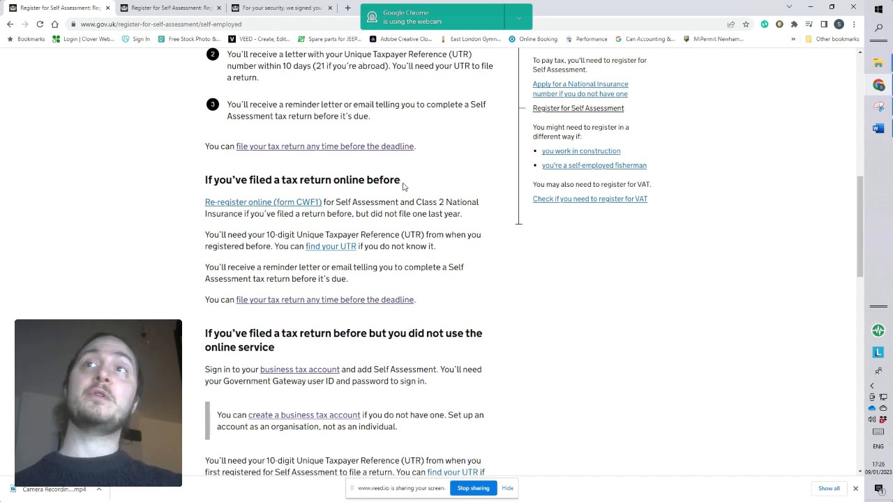
scroll(402, 187, down, 2)
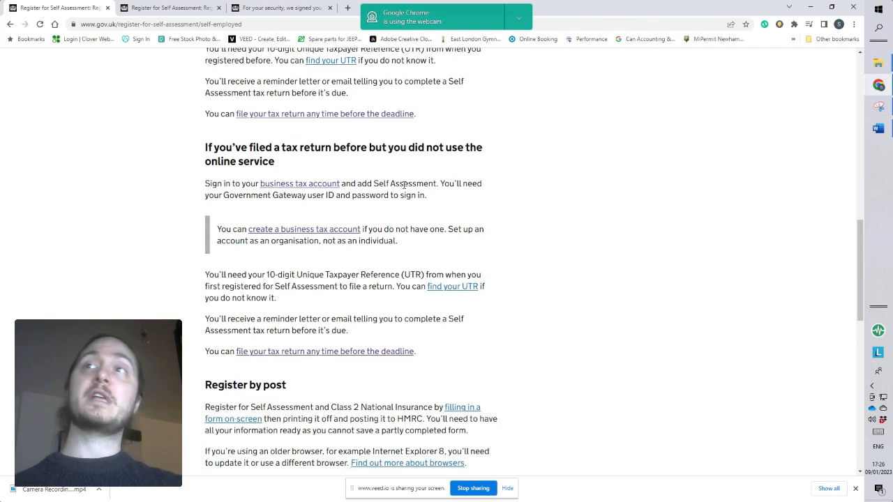
scroll(403, 185, up, 1)
scroll(404, 186, up, 1)
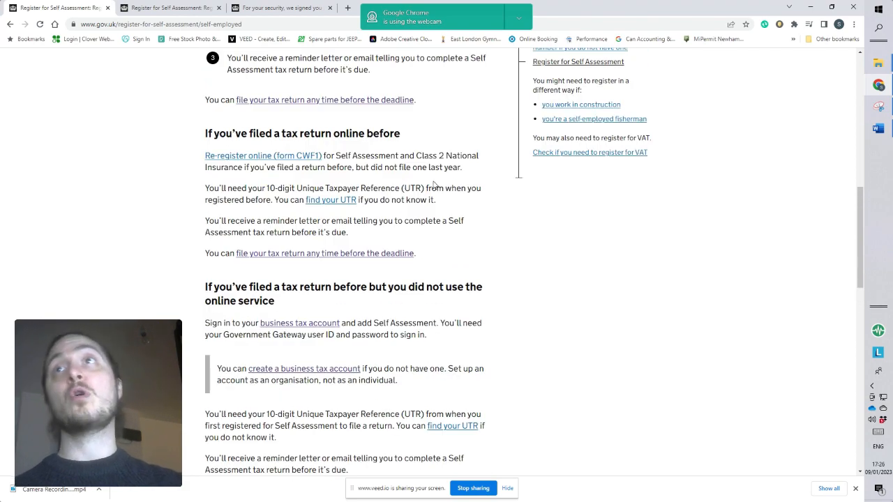
scroll(434, 185, down, 7)
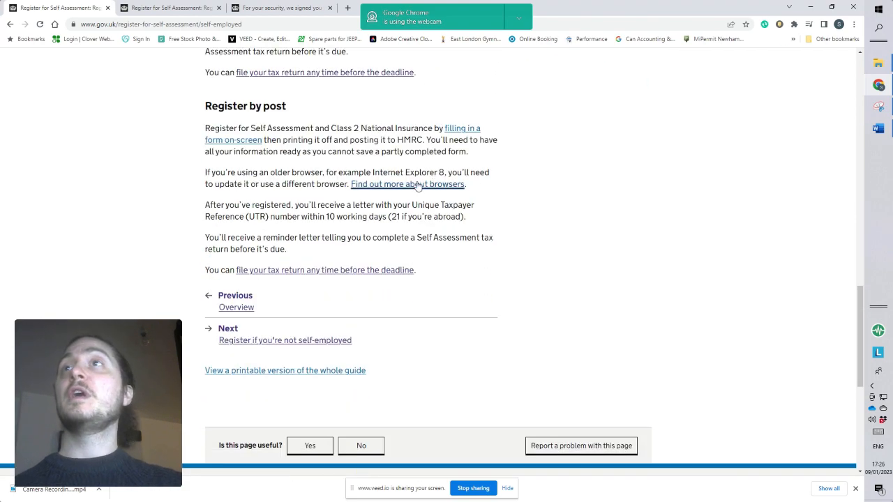
scroll(196, 113, up, 1)
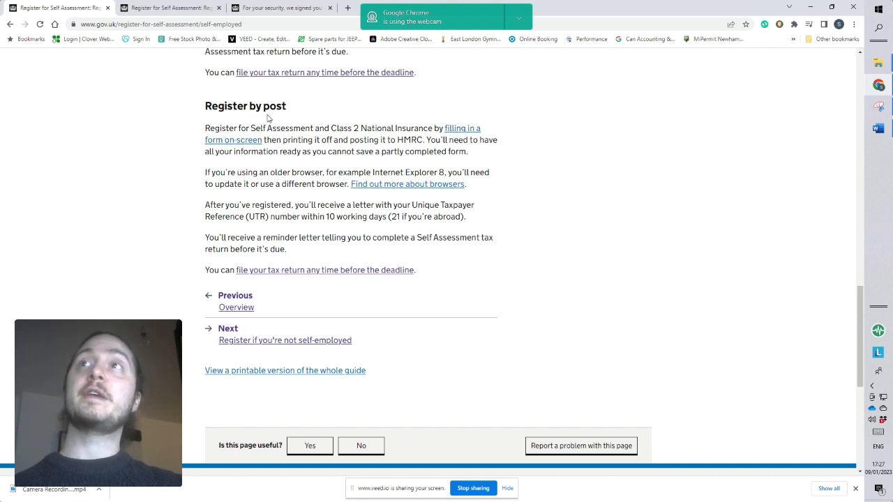
Go to the business tax account from the guidance for people who have not filed a tax return before.
scroll(313, 172, up, 1)
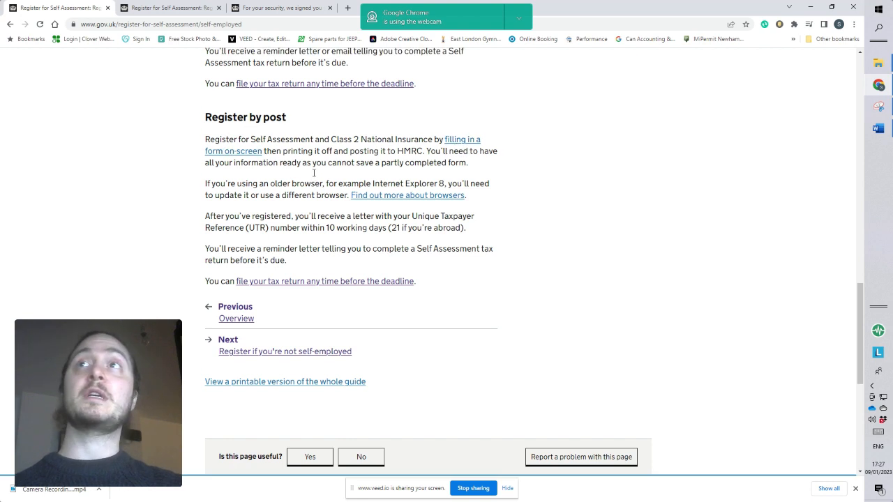
scroll(431, 193, up, 10)
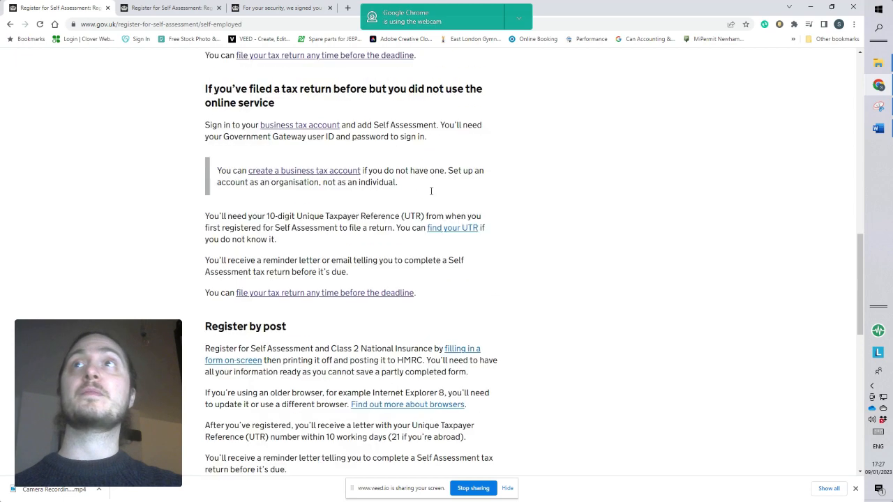
scroll(430, 194, up, 3)
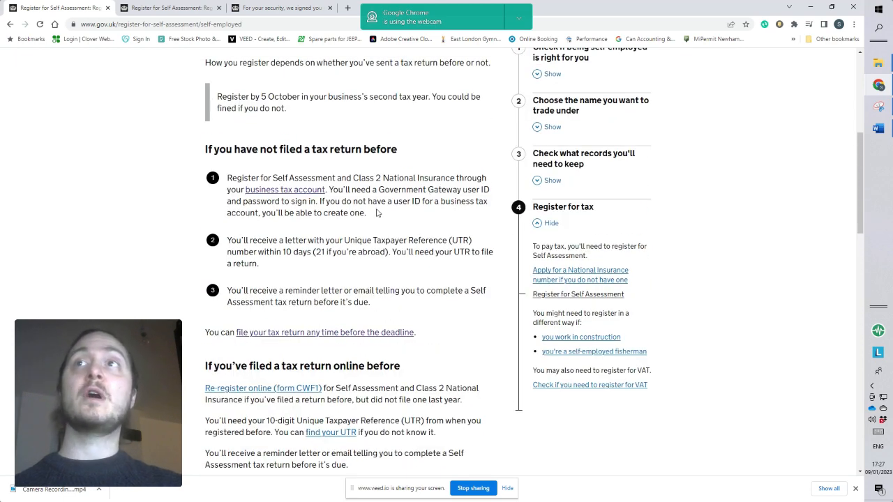
scroll(372, 214, up, 1)
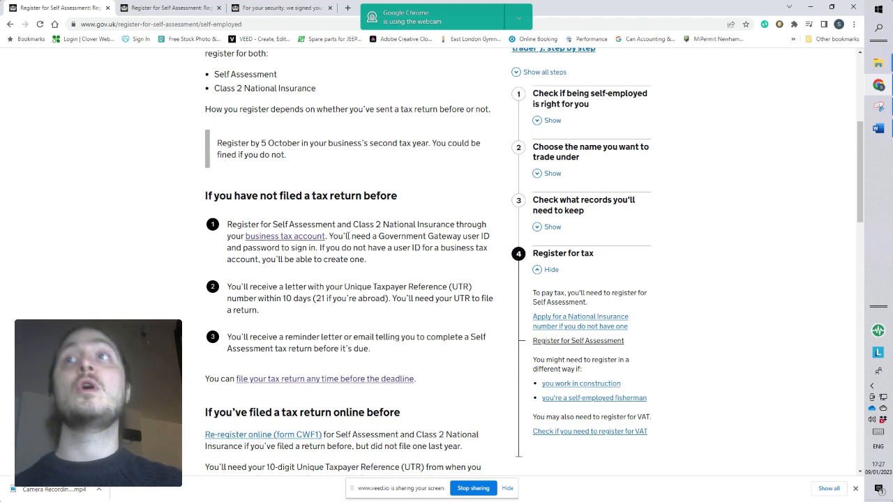
click(305, 240)
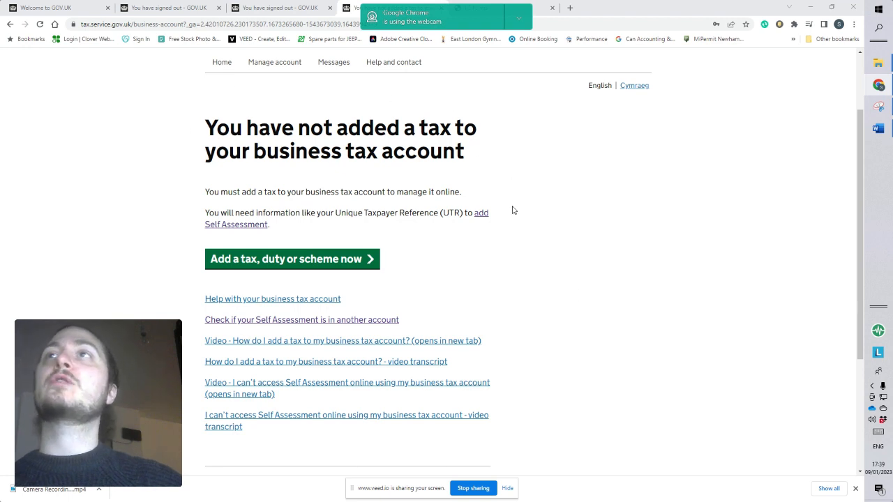
Start adding a tax to the business tax account and choose Self Assessment for individuals, sole traders, partnerships or trusts.
click(276, 262)
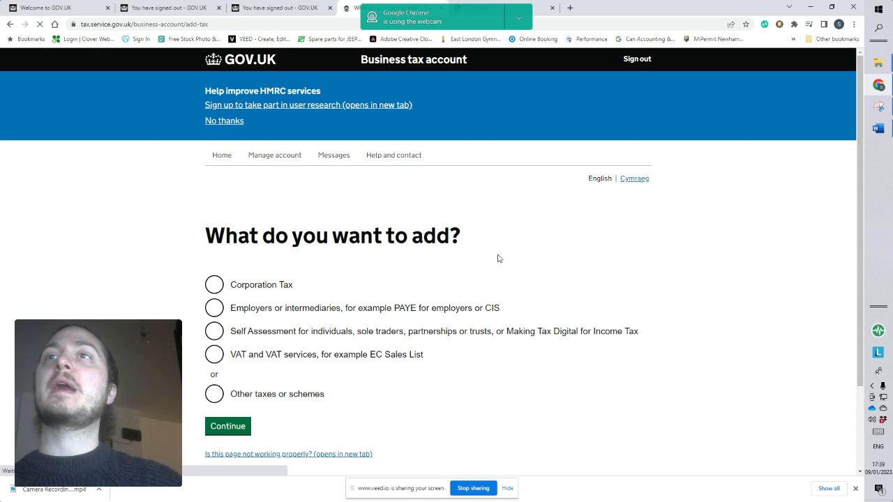
scroll(498, 258, down, 2)
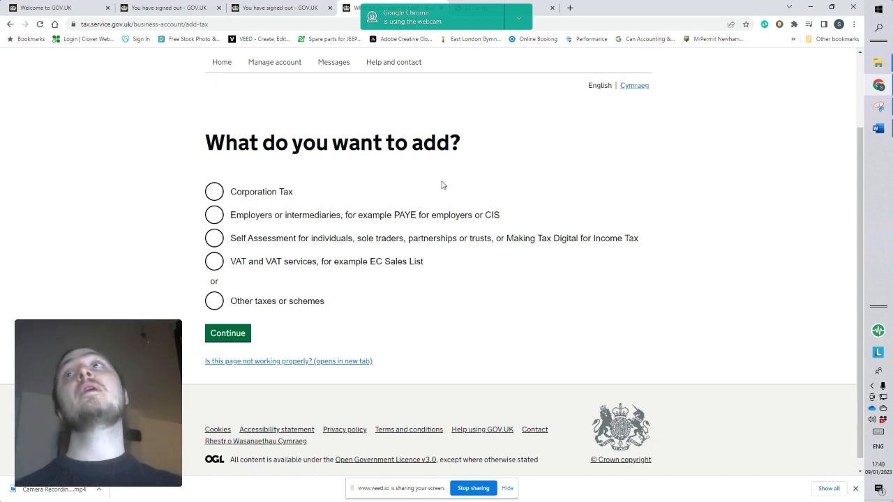
scroll(433, 208, down, 1)
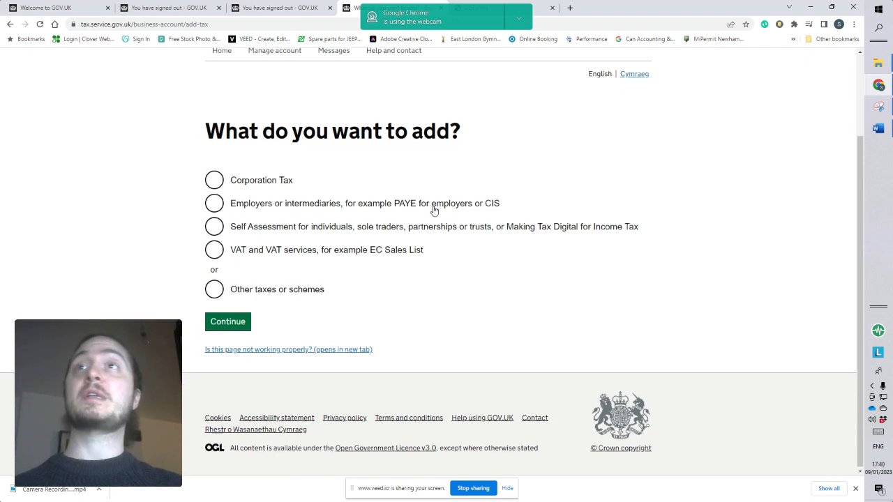
scroll(433, 207, up, 2)
scroll(432, 208, down, 2)
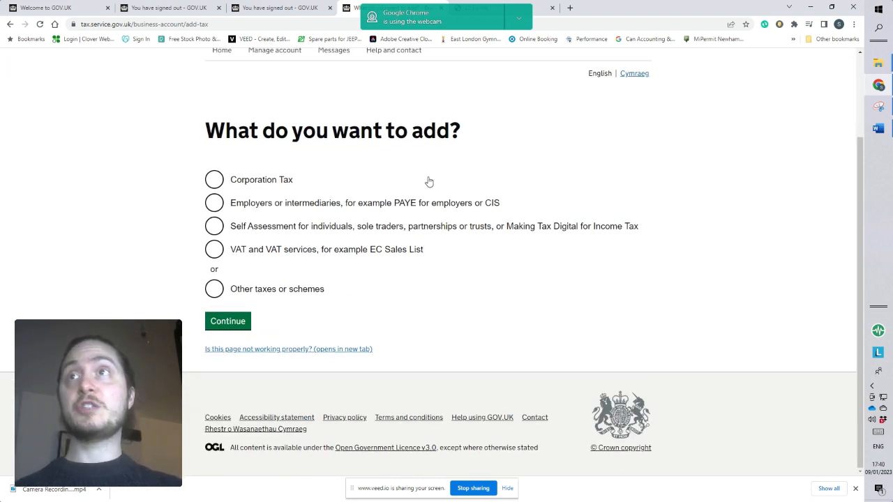
click(214, 228)
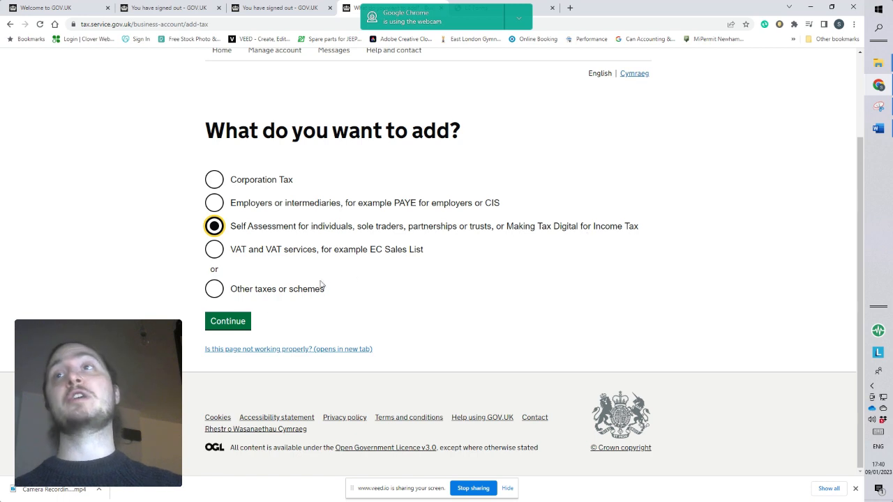
click(240, 321)
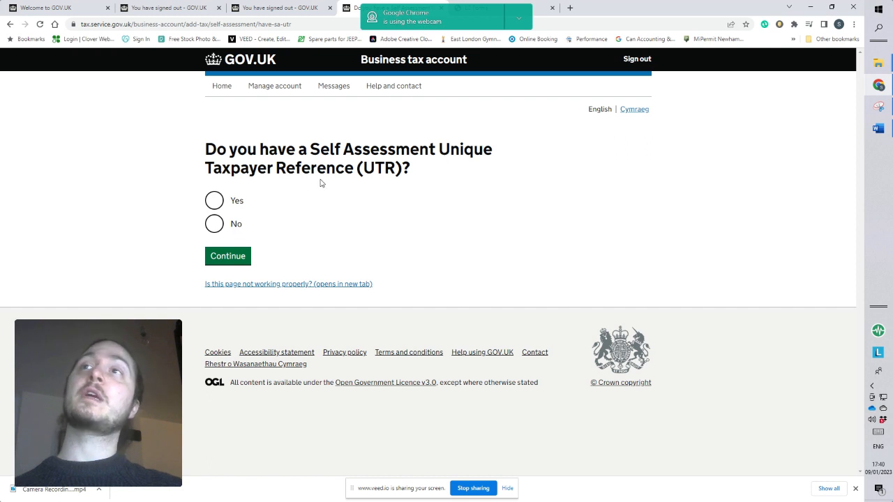
Answer No to having a UTR, choose Individual or sole trader, and proceed with Self Assessment as the tax to register for.
click(215, 230)
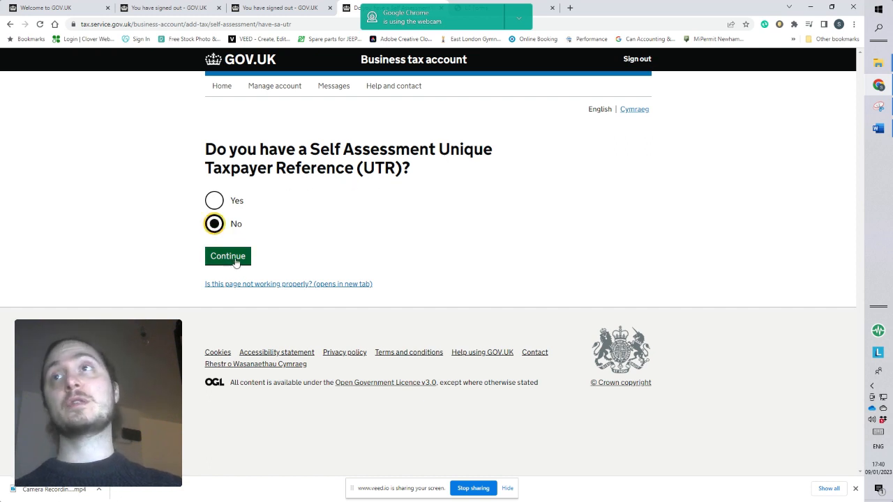
click(233, 256)
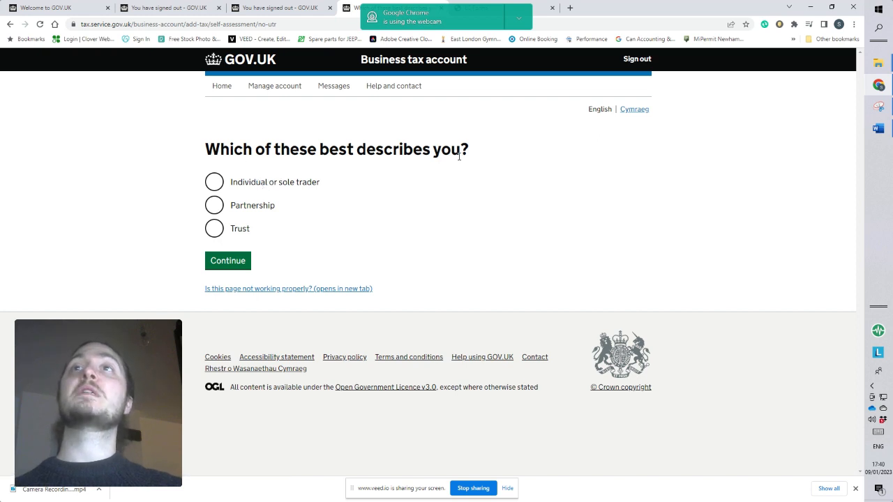
click(213, 186)
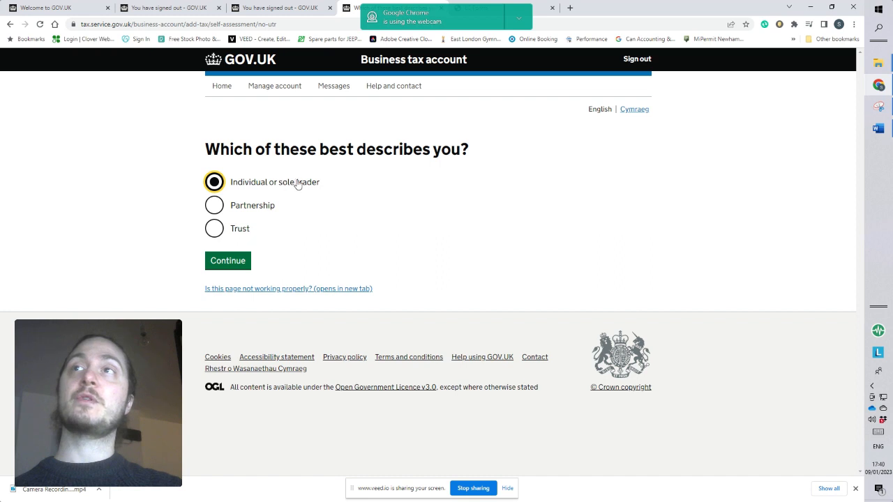
click(235, 264)
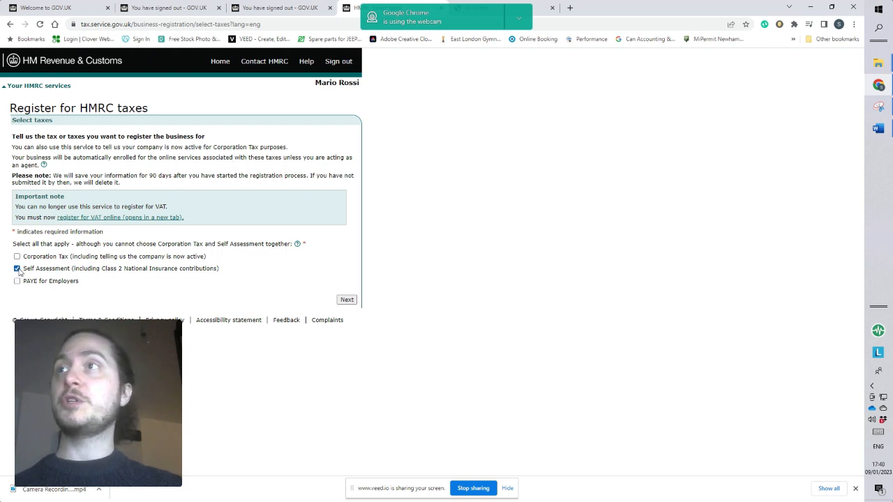
click(347, 300)
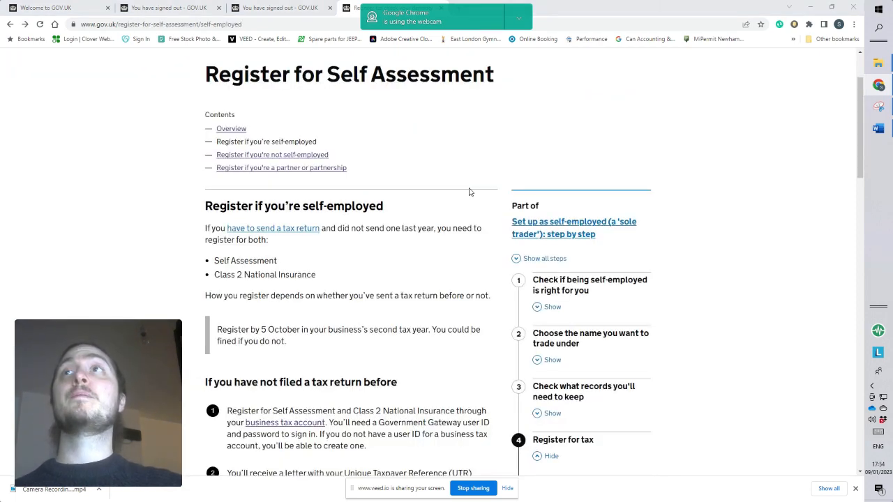
Open the on-screen form for registering by post from the self-employed registration guidance.
scroll(440, 175, down, 1)
scroll(437, 147, up, 1)
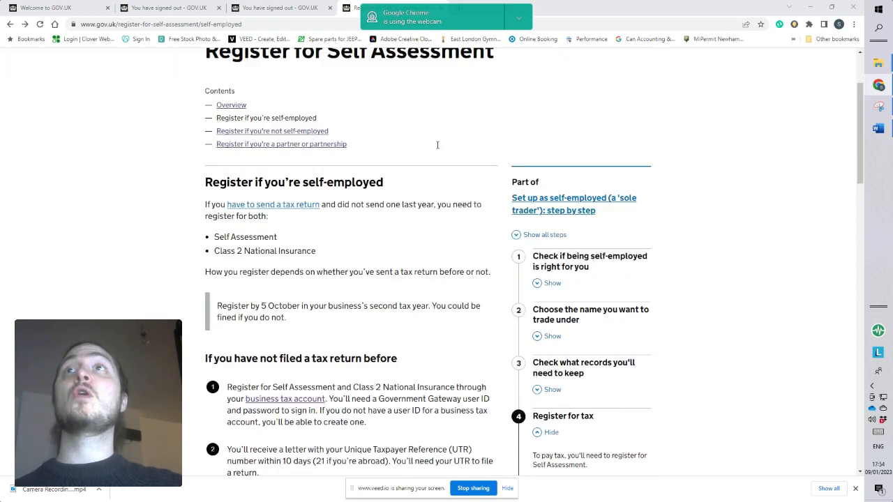
scroll(438, 148, down, 1)
scroll(438, 149, down, 10)
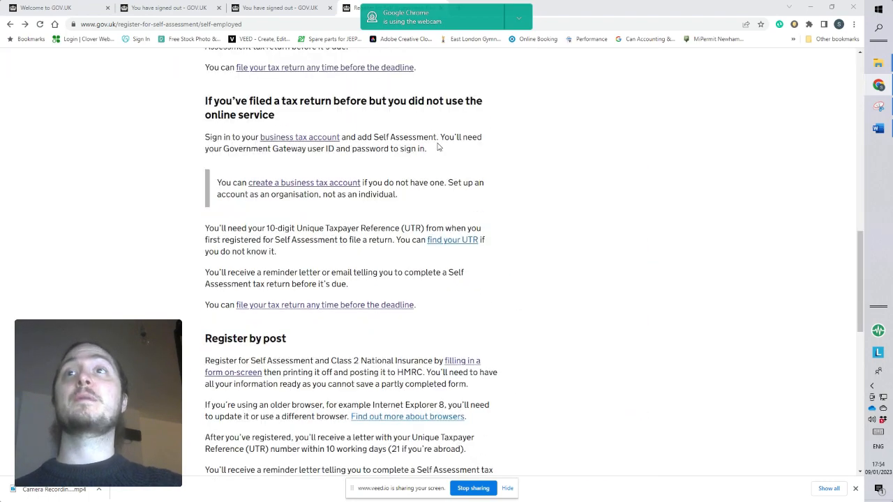
scroll(438, 147, down, 4)
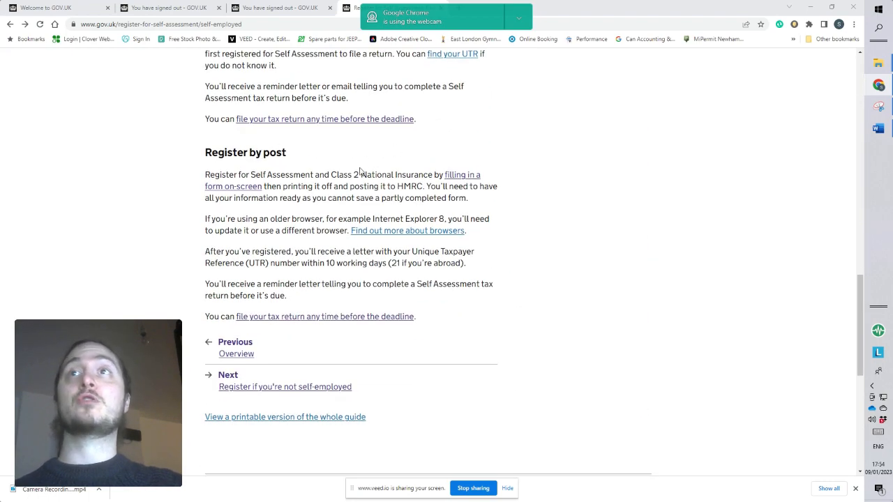
scroll(558, 175, up, 8)
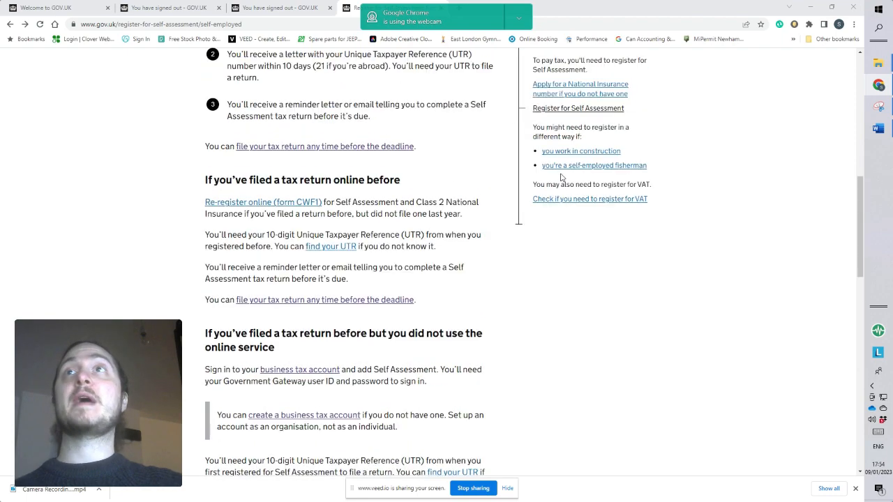
scroll(562, 177, up, 10)
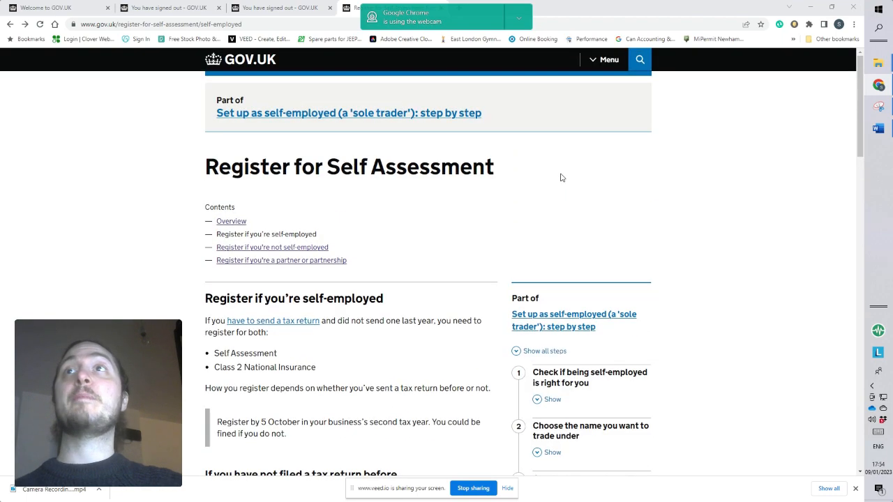
scroll(562, 177, down, 15)
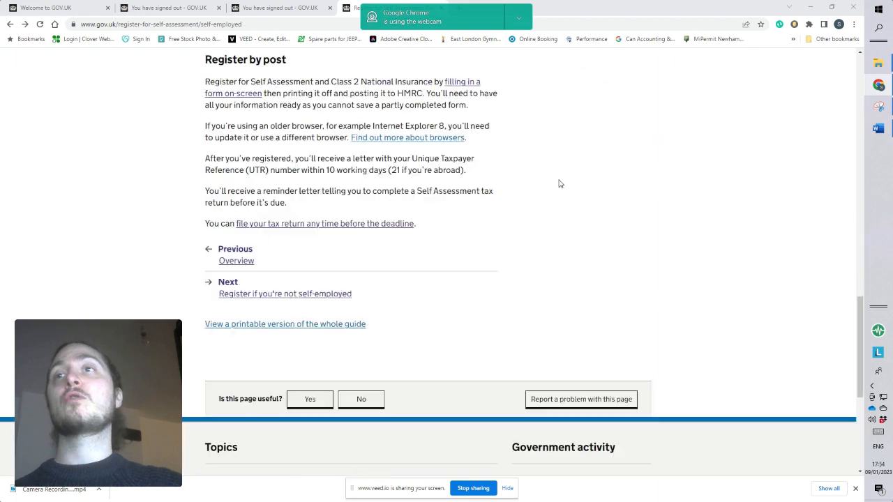
scroll(495, 170, up, 3)
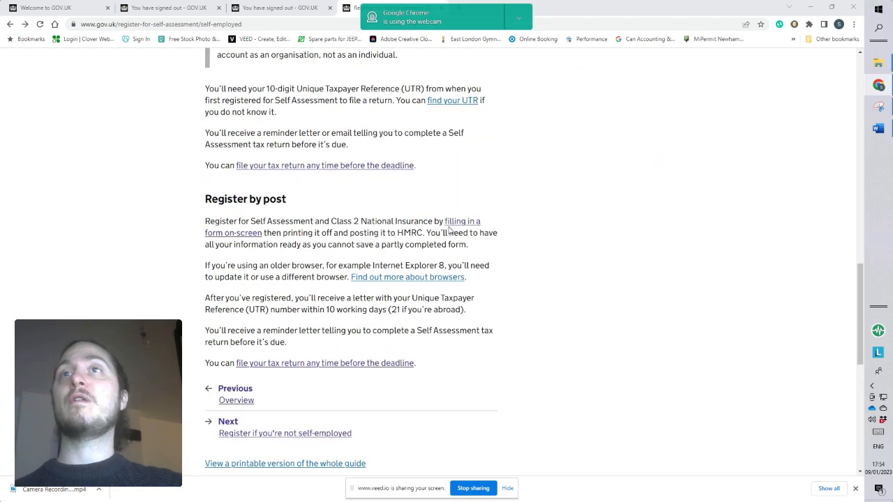
click(460, 223)
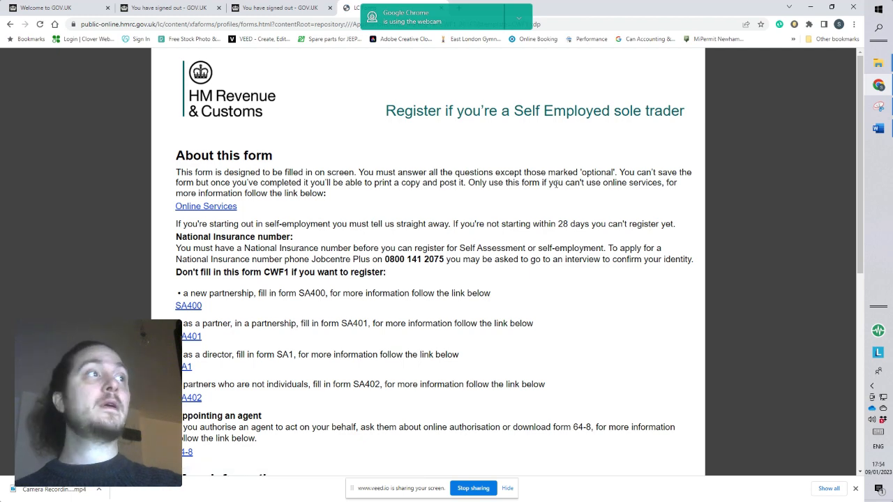
Read the introductory notes of the self-employed sole trader registration form through to the end of the page.
scroll(556, 183, down, 5)
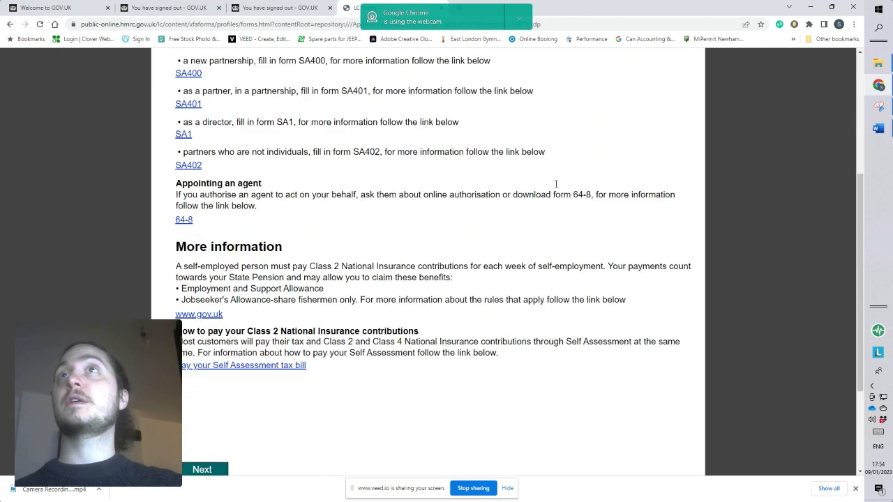
scroll(556, 187, down, 1)
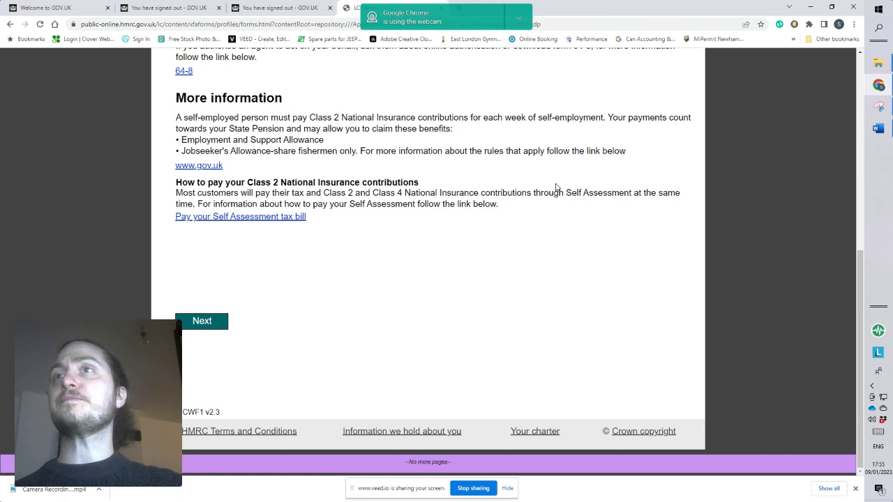
Review the introductory notes on the National Insurance number requirement, cases where form CWF1 must not be used, and appointing an agent.
scroll(556, 187, up, 5)
scroll(556, 187, down, 3)
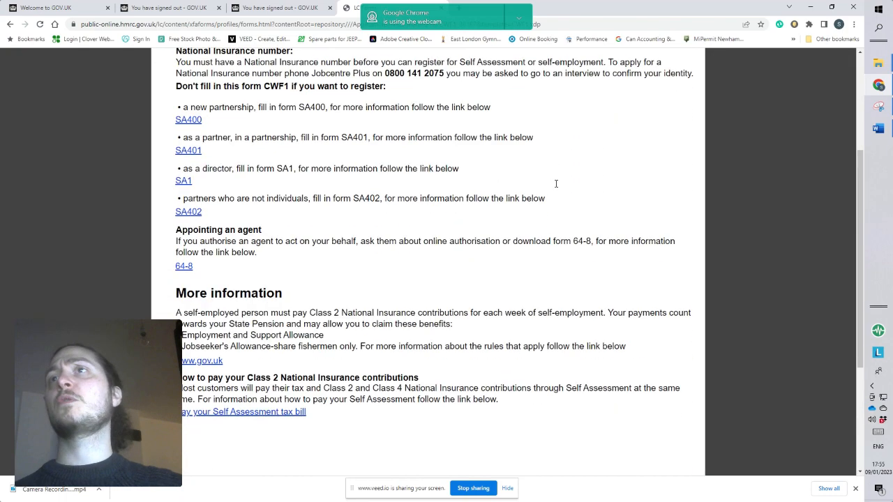
scroll(559, 192, up, 2)
scroll(582, 193, down, 1)
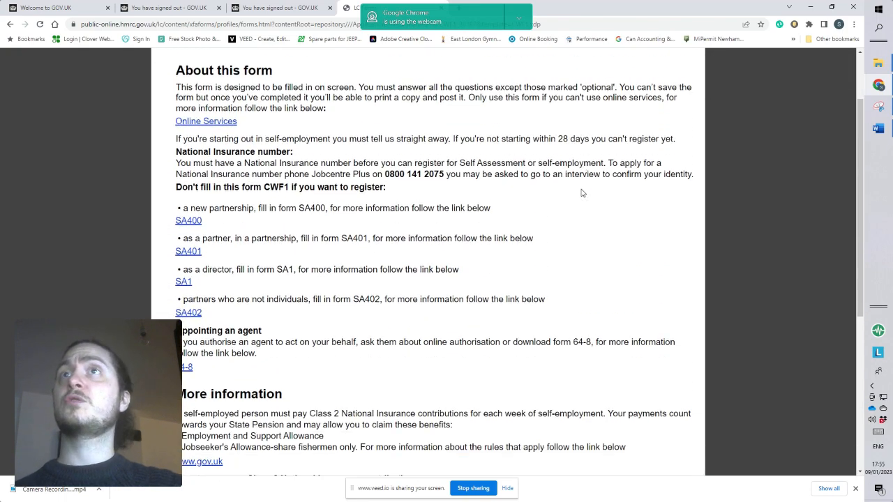
scroll(571, 124, up, 1)
scroll(577, 148, down, 3)
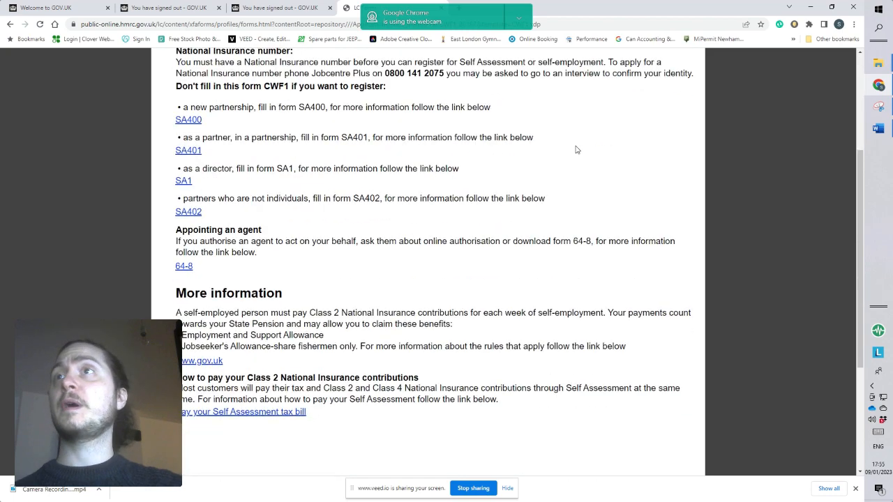
scroll(576, 150, up, 1)
scroll(576, 149, down, 2)
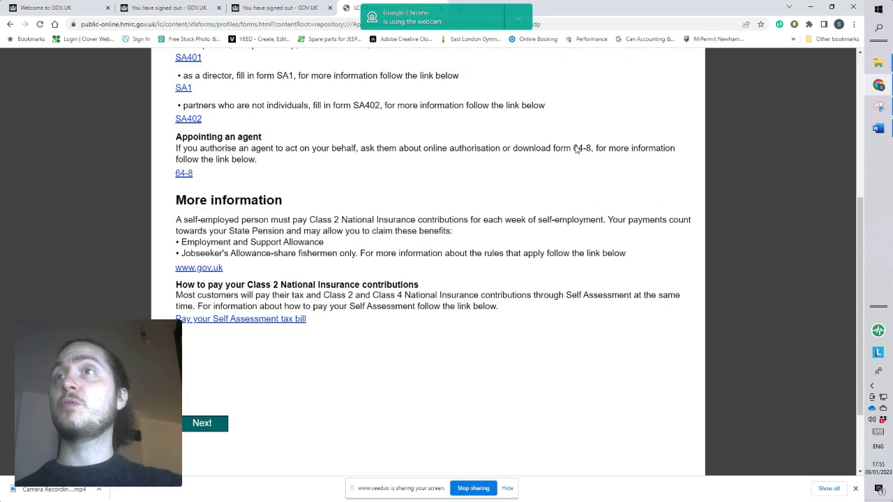
Continue past the introduction, look over the further information page, and proceed to the About you section.
click(222, 423)
scroll(494, 274, down, 3)
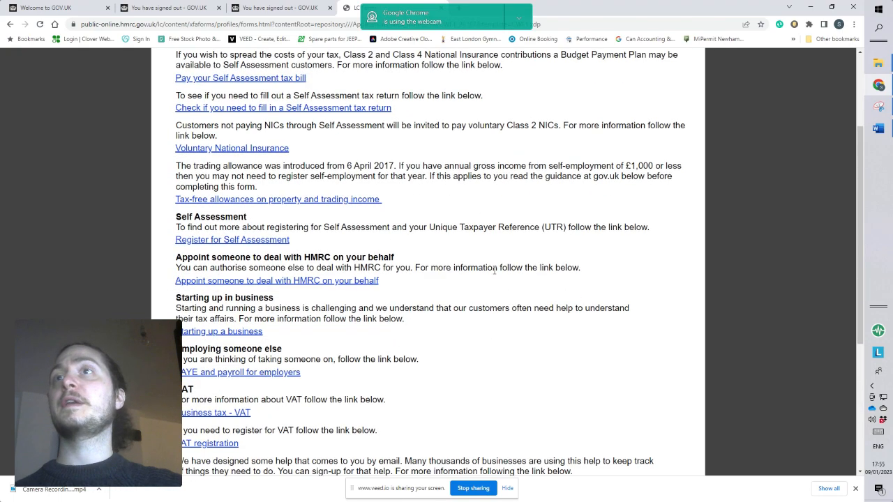
scroll(494, 272, up, 2)
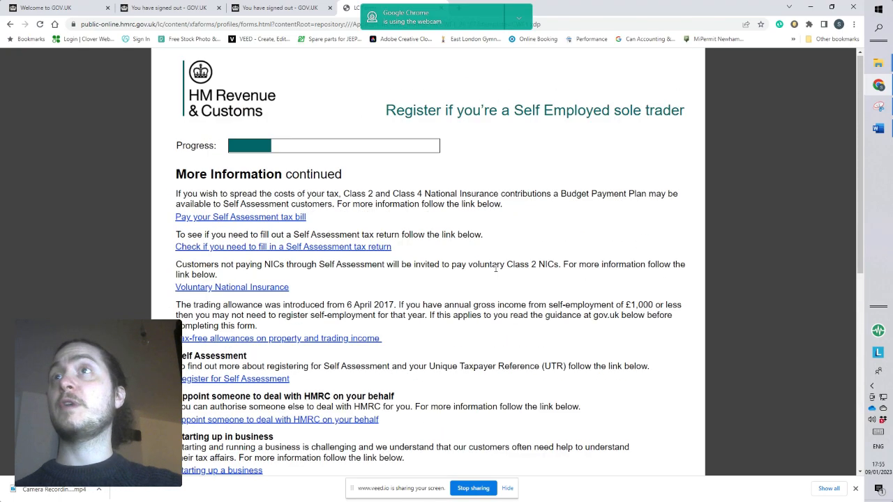
scroll(496, 269, down, 5)
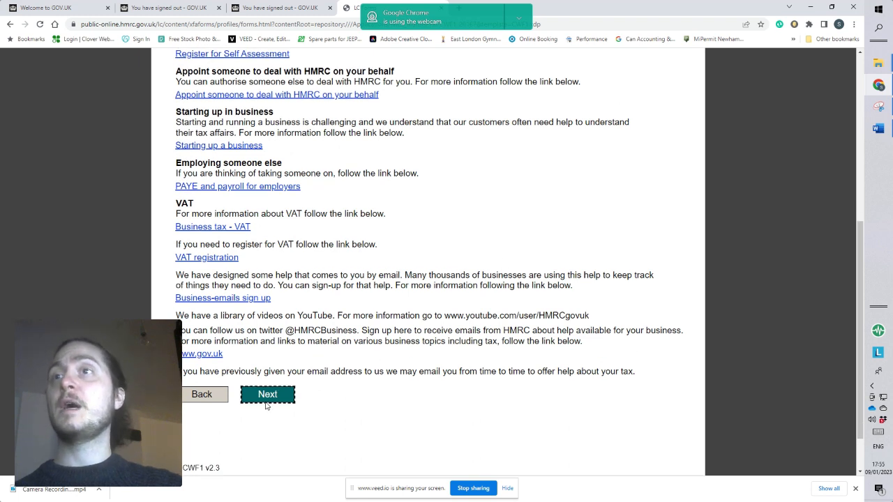
click(270, 401)
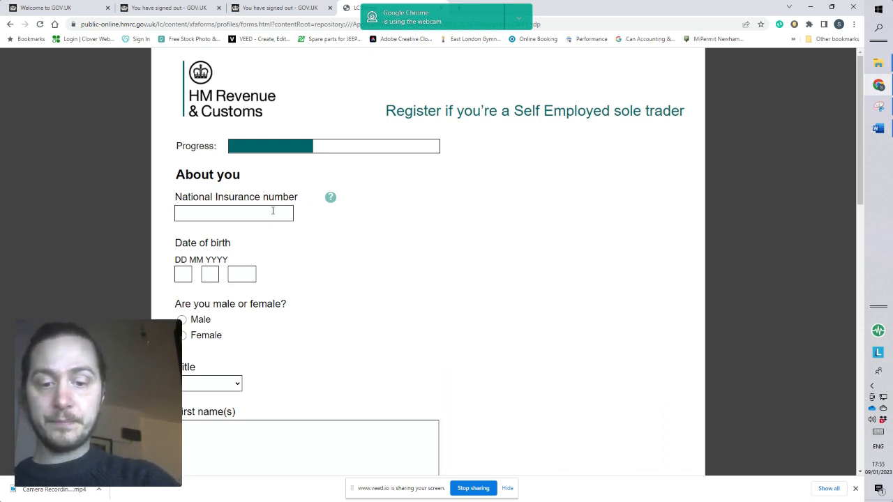
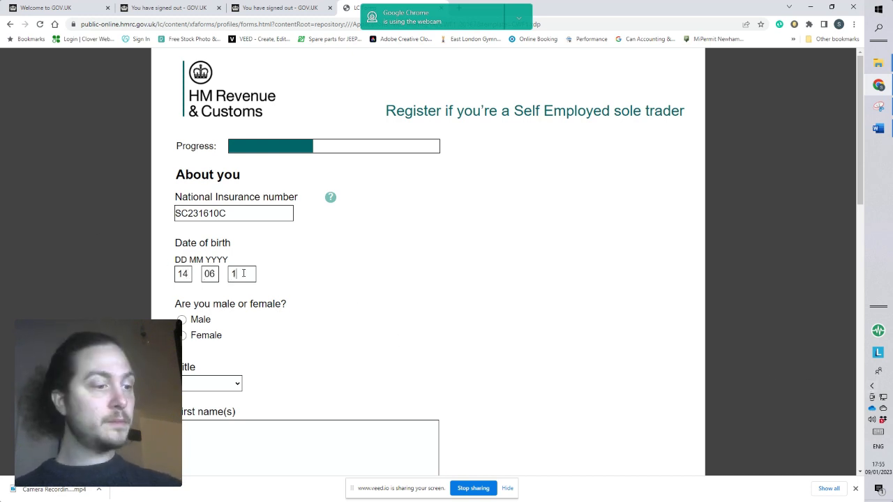
Answer Male to the gender question and choose Mr as the title.
click(182, 319)
click(234, 390)
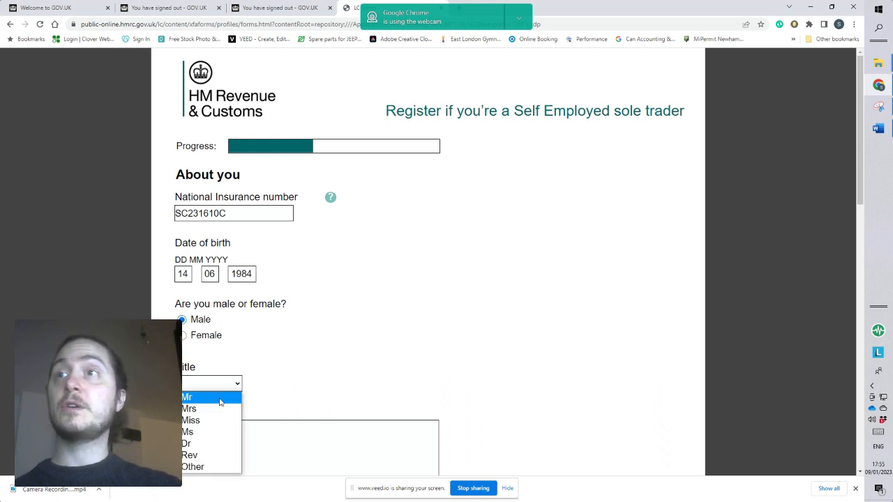
click(223, 403)
Enter the applicant's first name and last name in the About you section.
scroll(364, 339, down, 1)
click(365, 331)
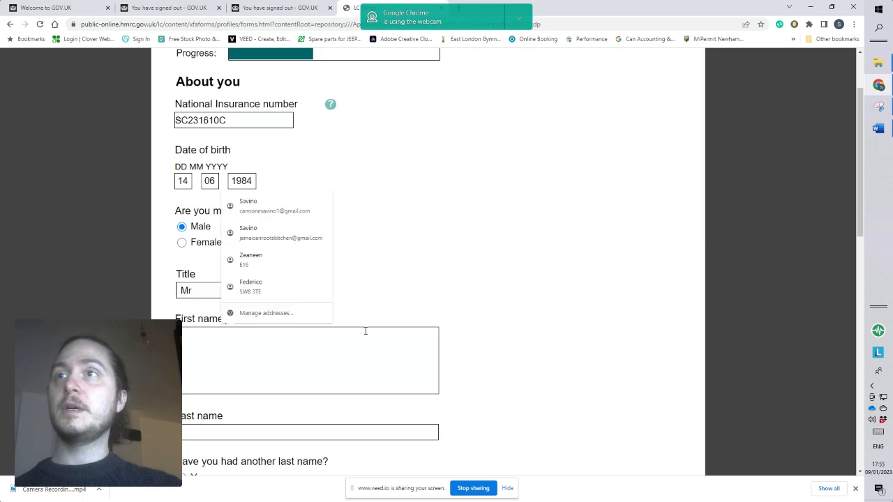
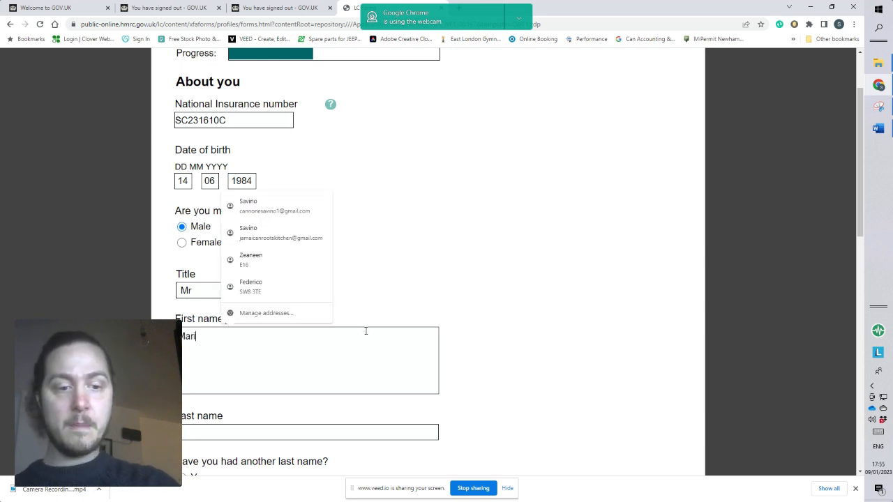
click(385, 429)
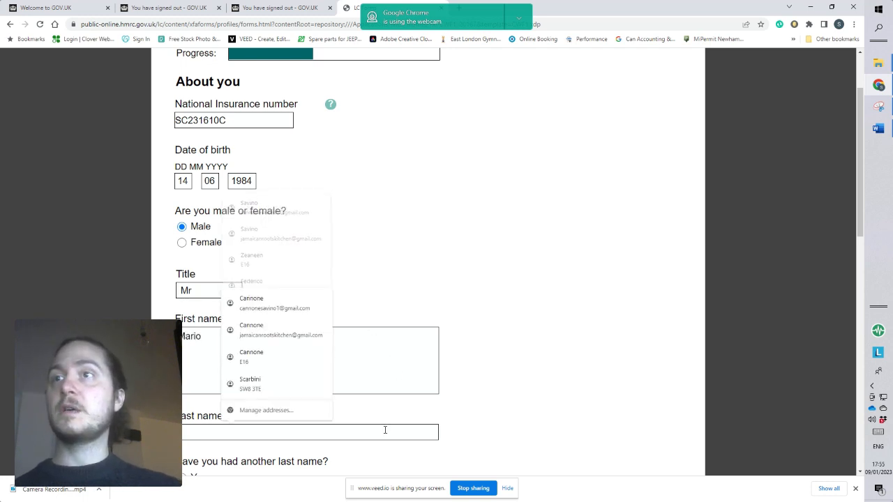
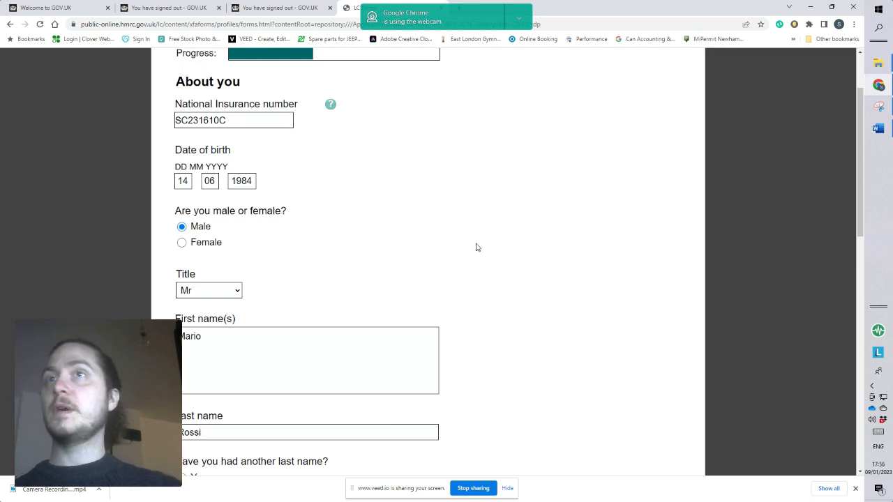
Answer No to having had another last name and Yes to the current home address being in the UK.
scroll(474, 251, down, 4)
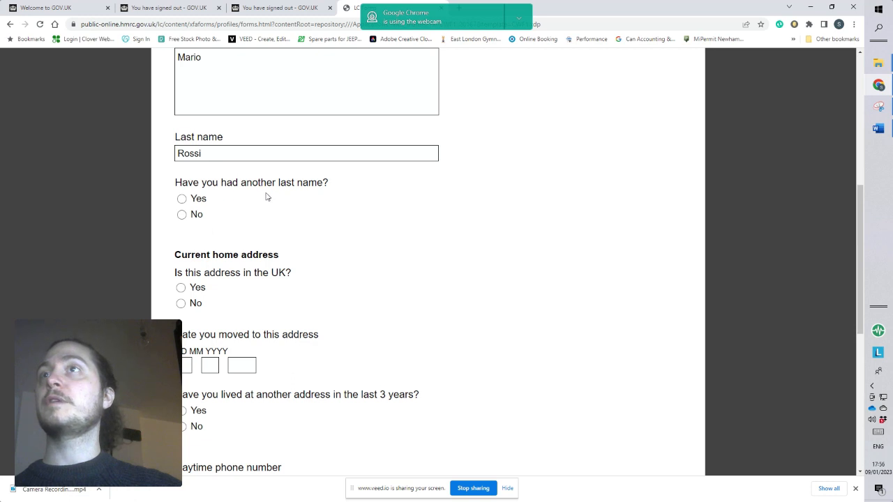
click(181, 215)
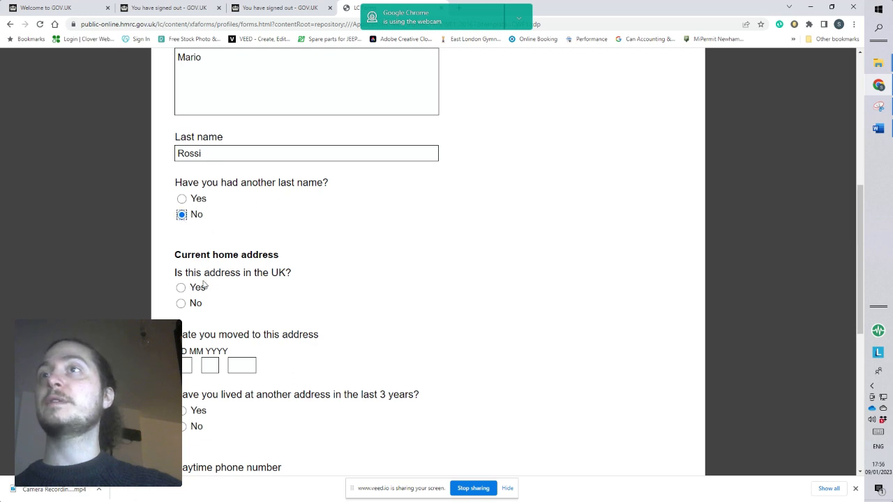
click(181, 287)
Set the date of moving to the current home address to 01 01 2000.
scroll(319, 329, down, 1)
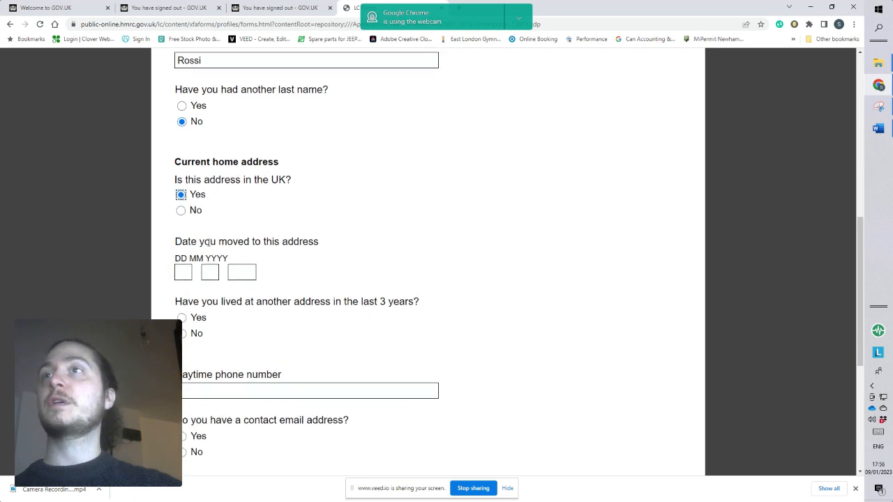
click(183, 273)
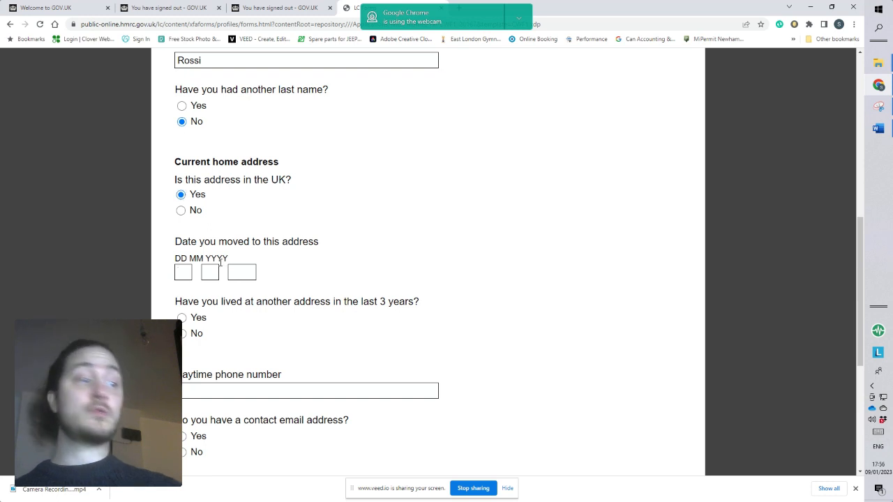
text(01)
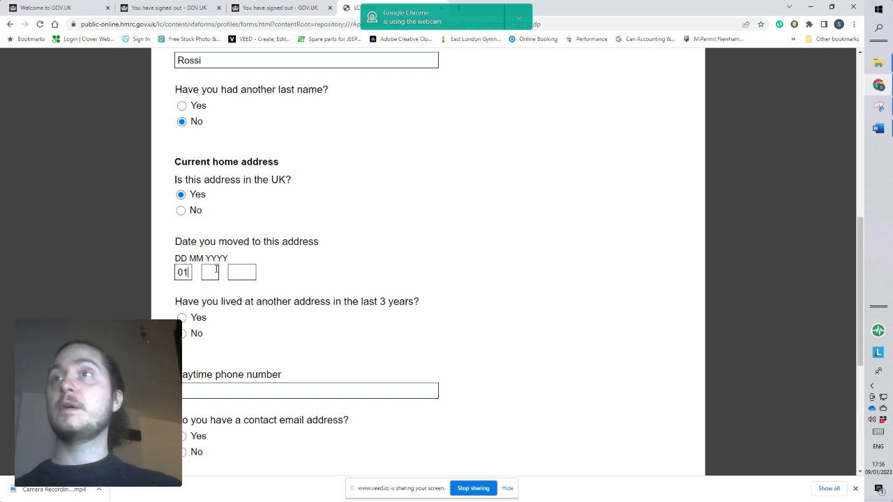
click(216, 270)
text(01)
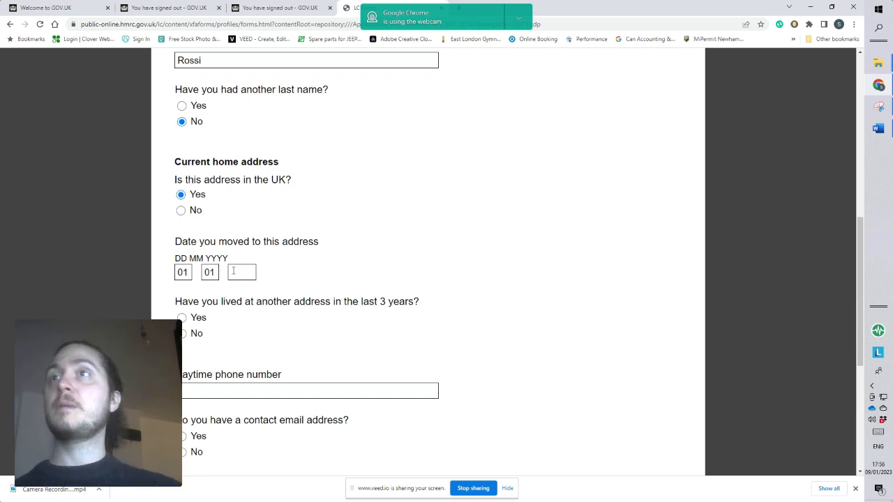
click(233, 271)
text(2000)
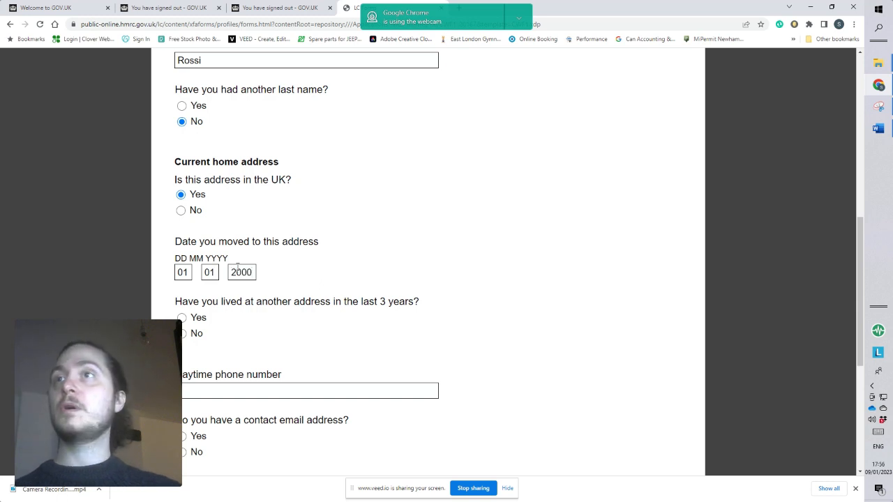
Answer No to having lived at another address in the last 3 years and enter the daytime phone number.
click(183, 335)
click(230, 393)
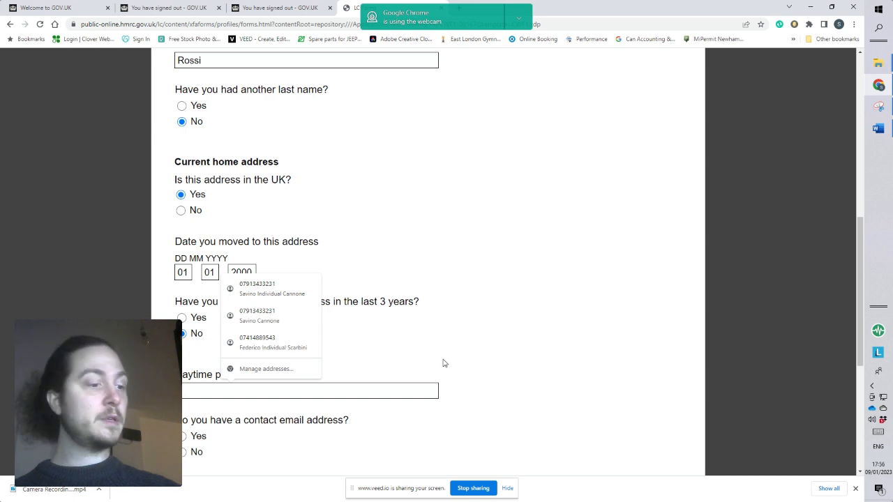
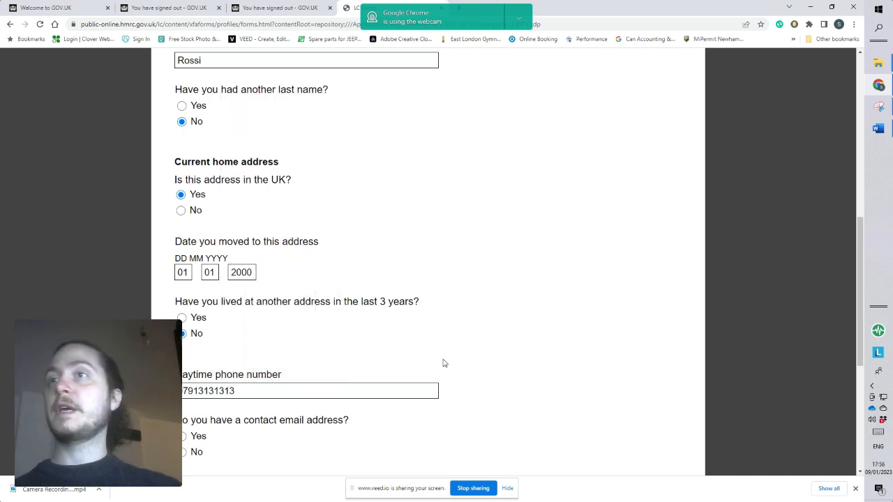
Answer No to a contact email, Yes to UK resident and No to previous Self Assessment registration, and continue to the business section.
scroll(443, 363, down, 3)
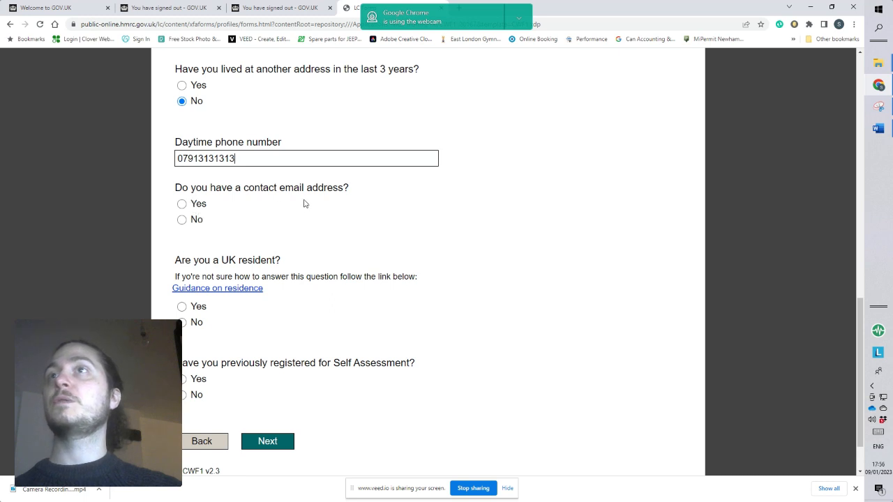
click(182, 221)
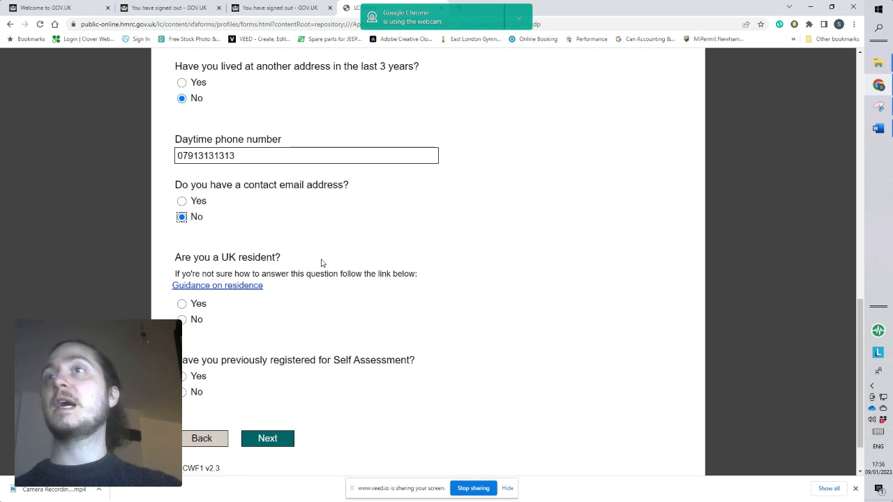
scroll(323, 263, down, 1)
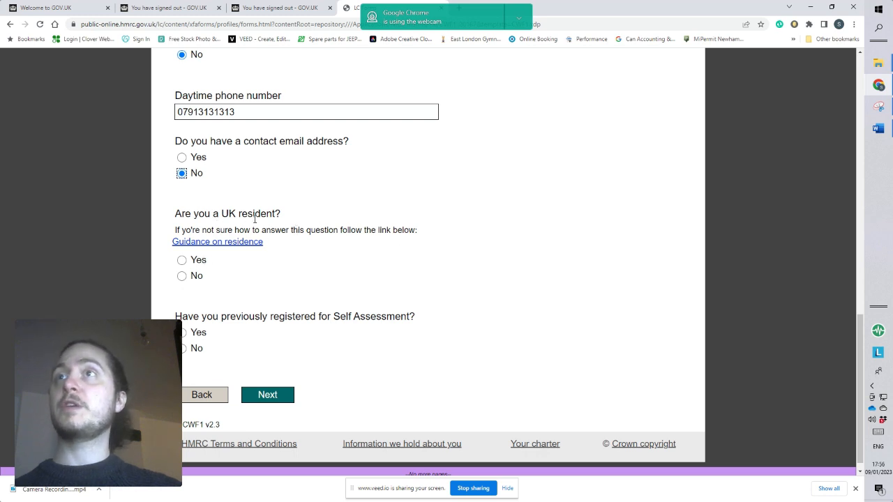
click(181, 261)
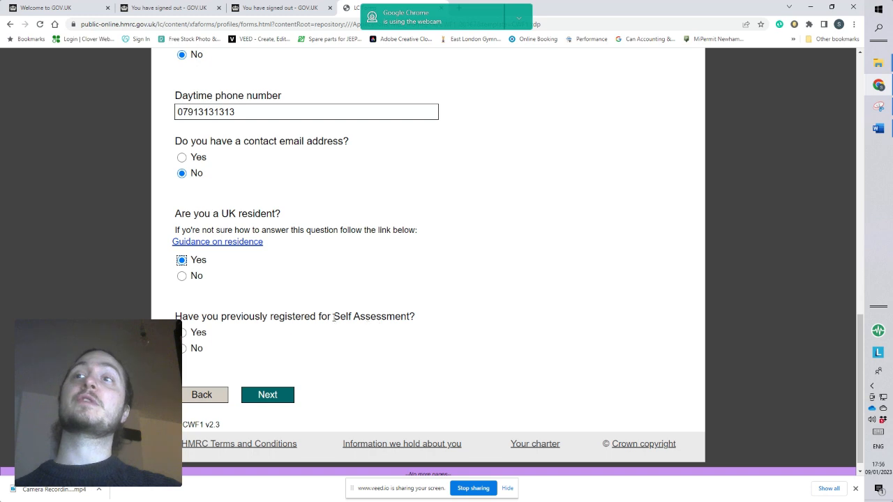
click(183, 348)
click(272, 398)
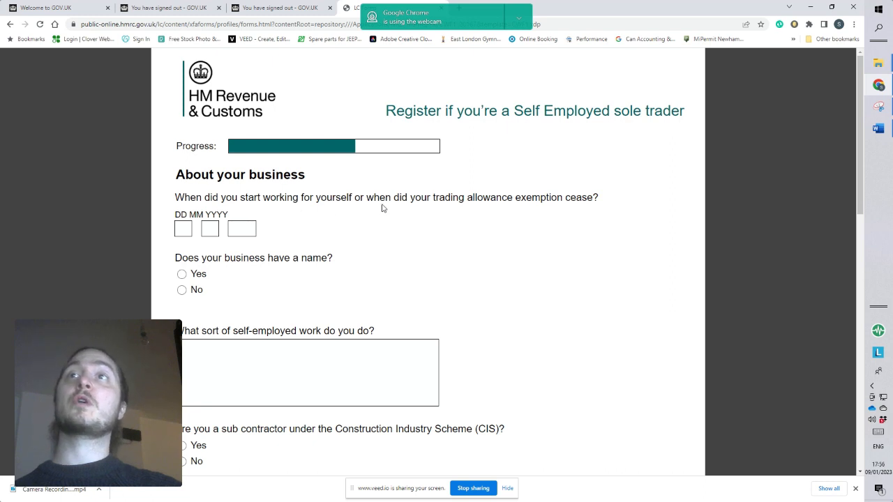
Set the self-employment start date to 01 01 2023 and answer No to the business having a name.
click(183, 229)
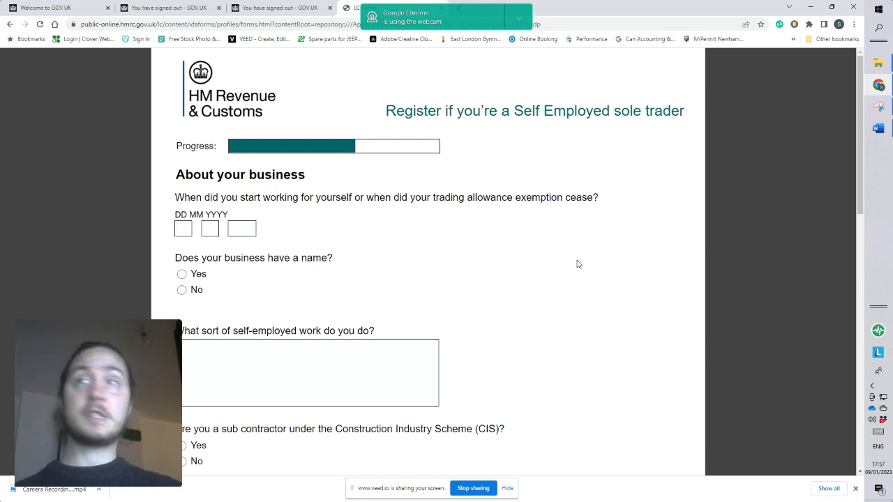
text(01 )
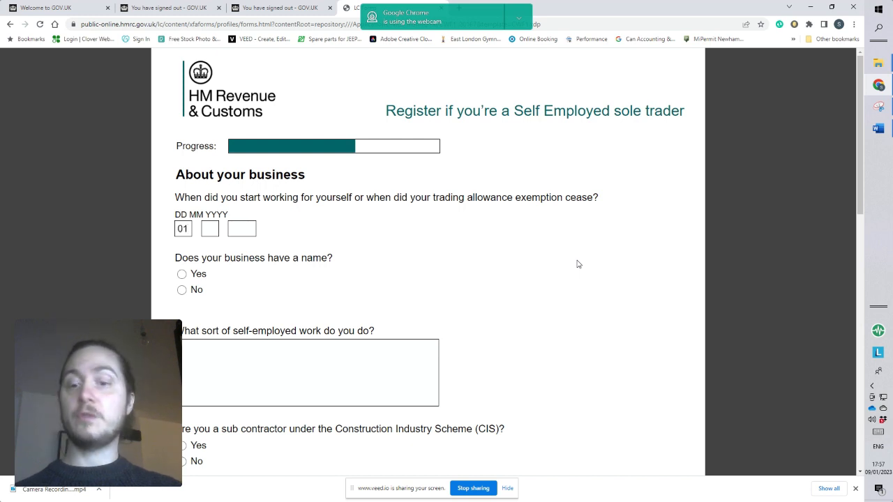
text(01 )
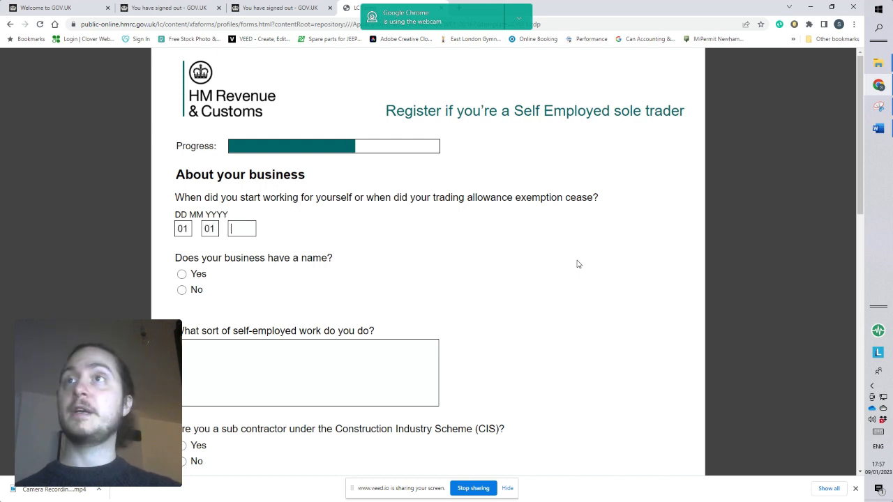
text(2023)
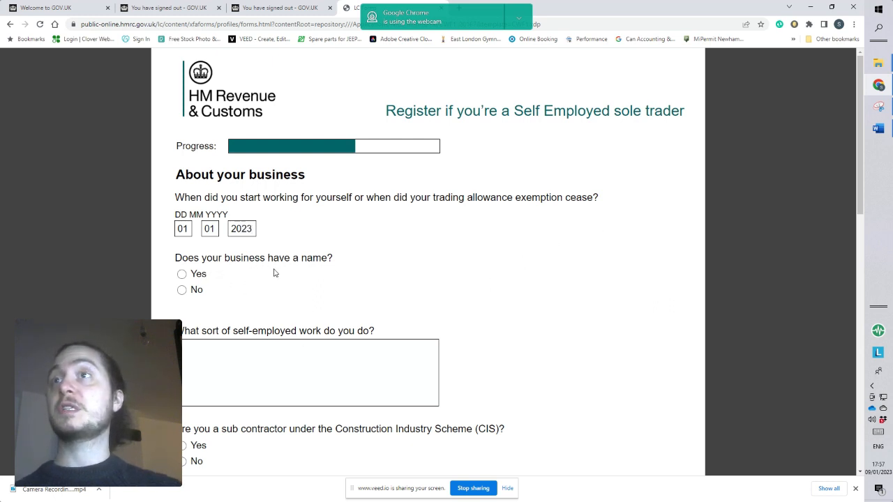
click(182, 290)
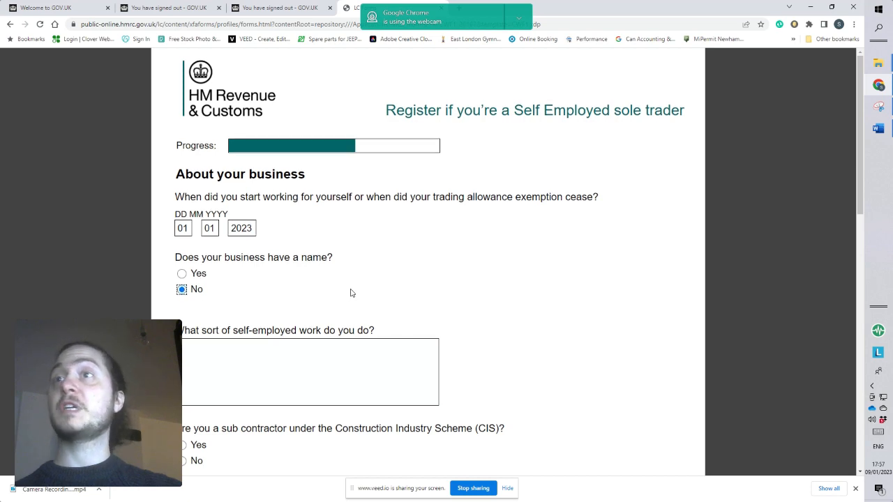
Describe the sort of self-employed work as "Aaccounting".
scroll(350, 293, down, 2)
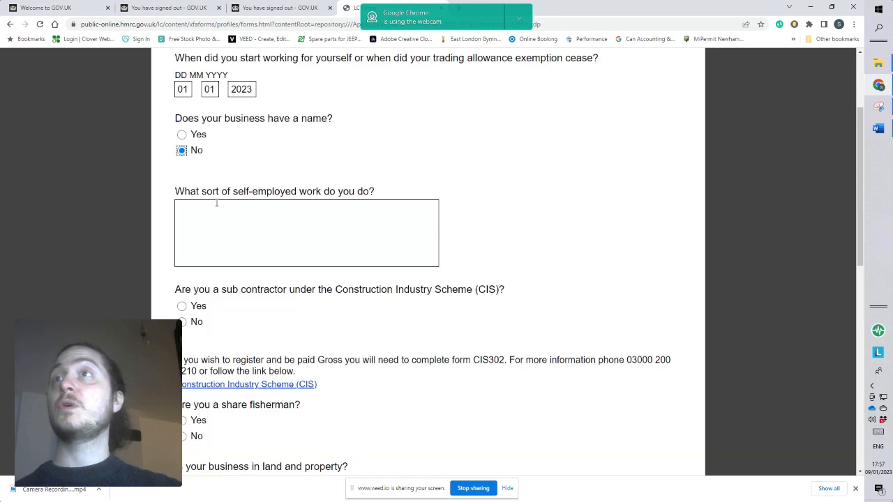
click(384, 209)
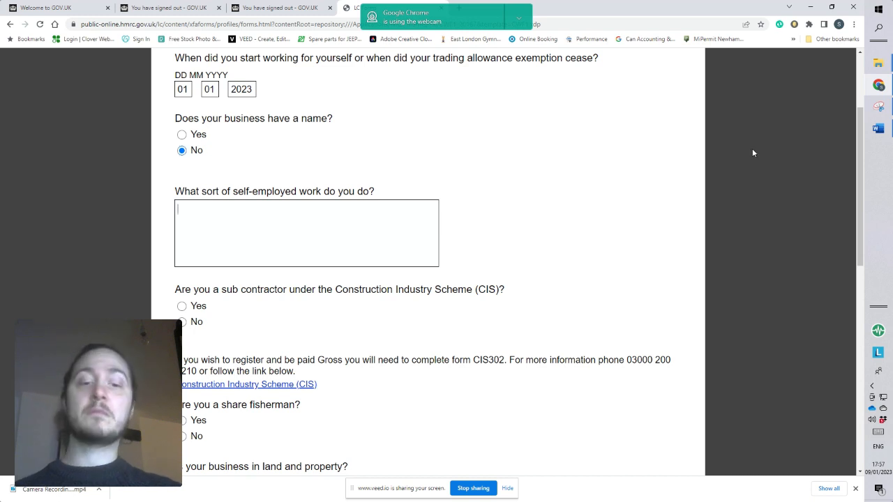
text(Aaccou)
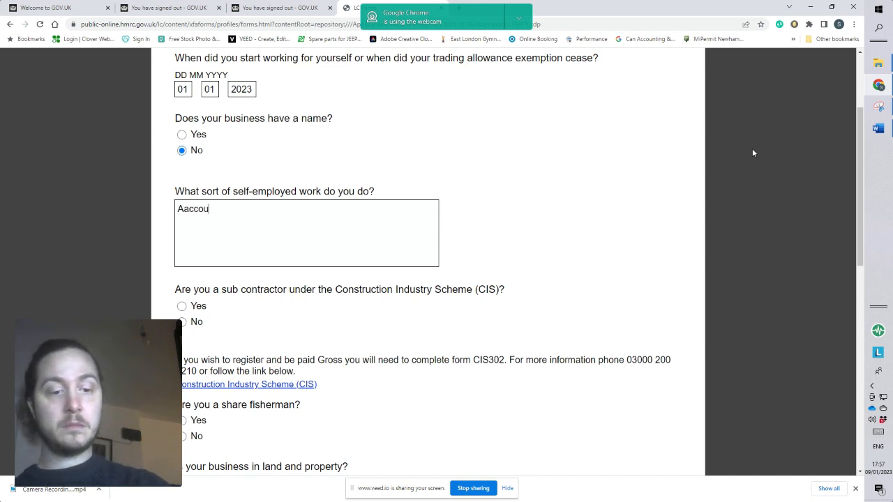
text(nting)
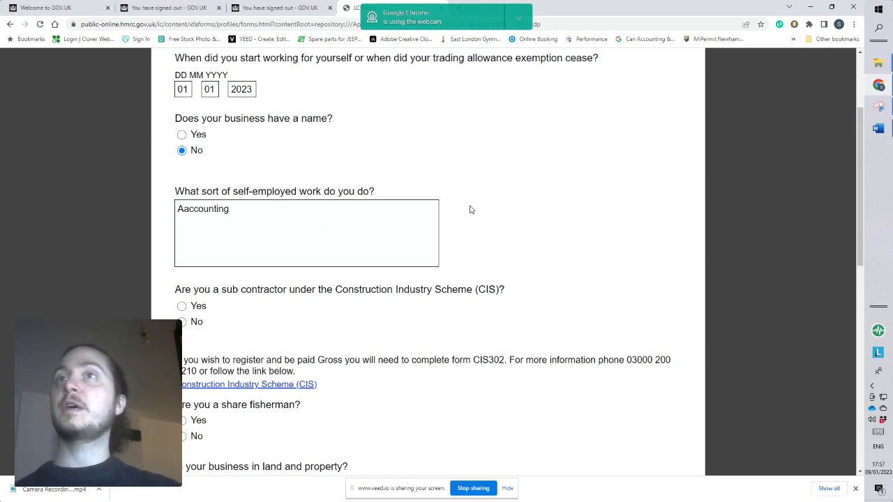
Answer No to being a sub contractor under the Construction Industry Scheme (CIS).
scroll(473, 213, down, 1)
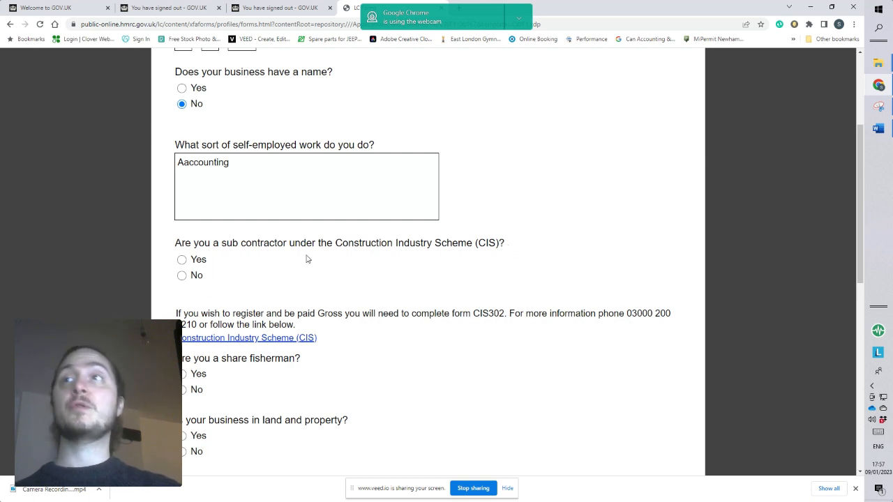
scroll(314, 260, down, 2)
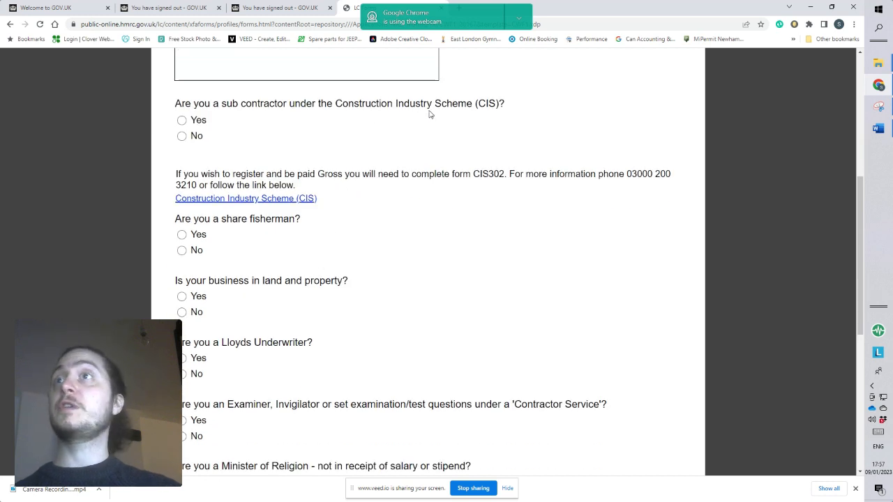
scroll(428, 114, down, 1)
scroll(418, 108, up, 2)
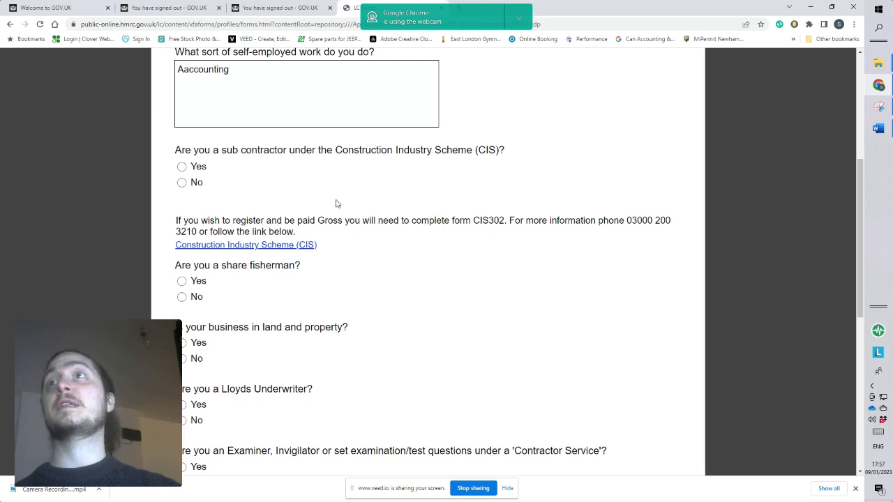
scroll(321, 194, down, 2)
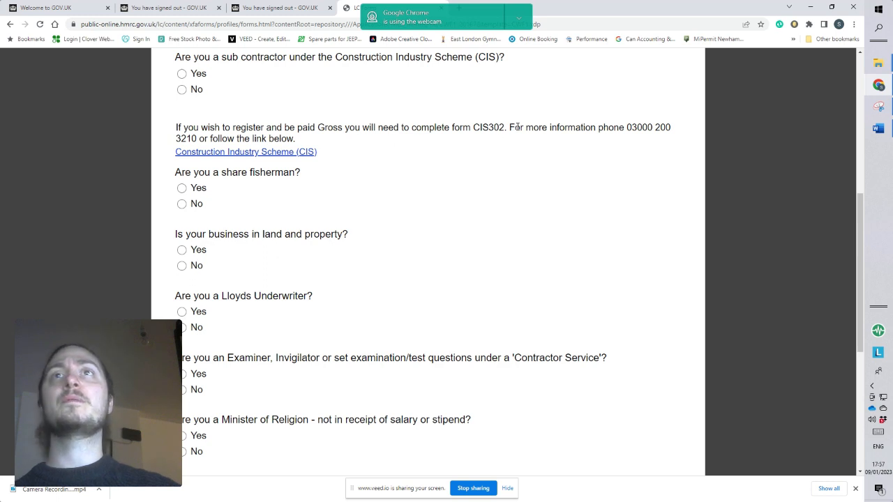
scroll(340, 156, up, 2)
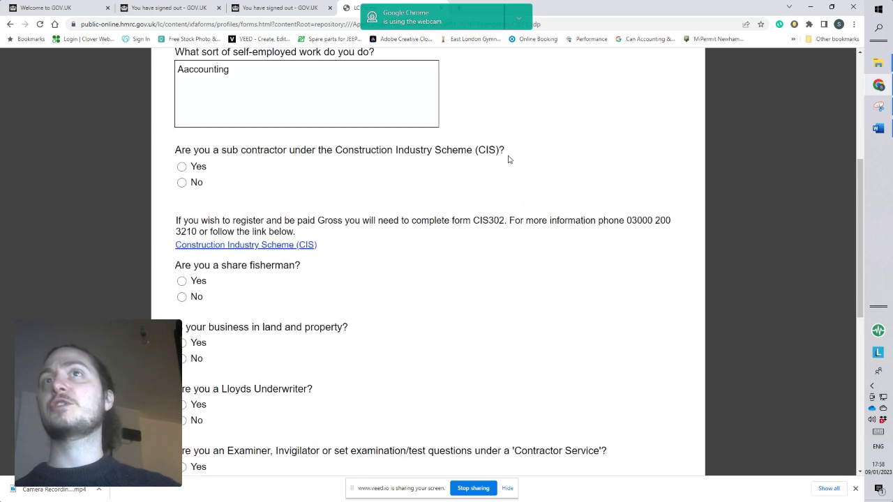
scroll(505, 175, down, 2)
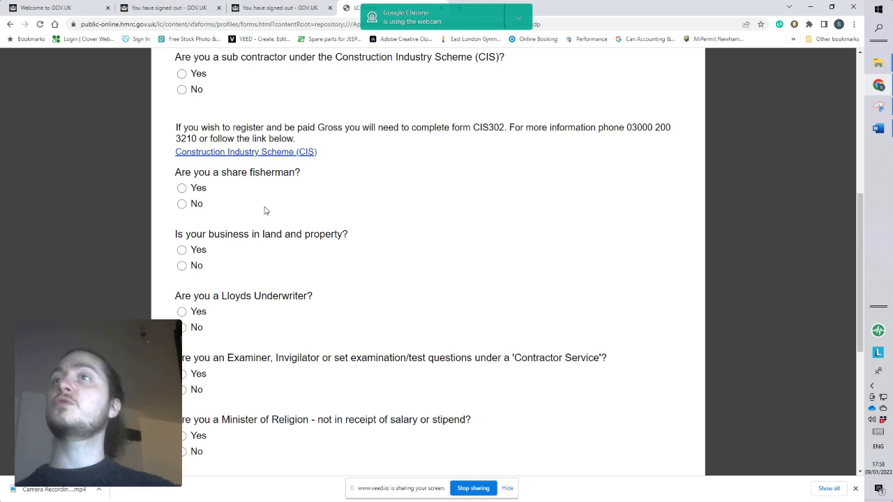
scroll(269, 213, up, 2)
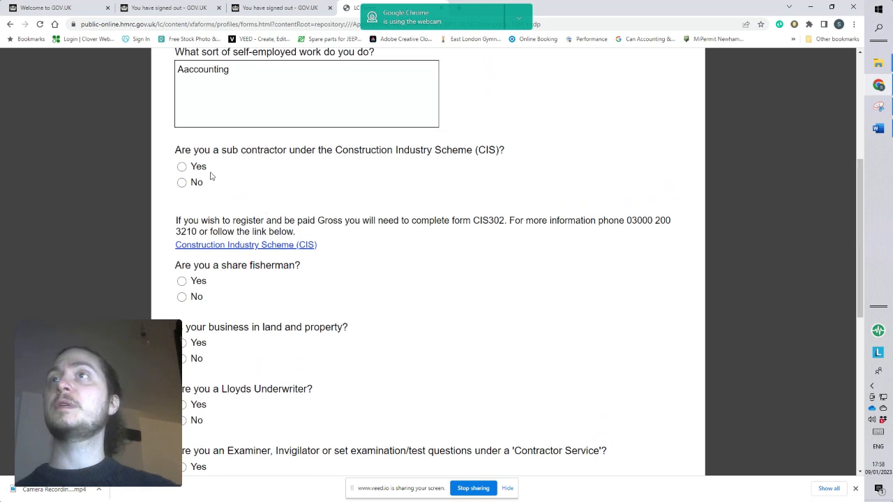
click(182, 182)
scroll(301, 194, up, 1)
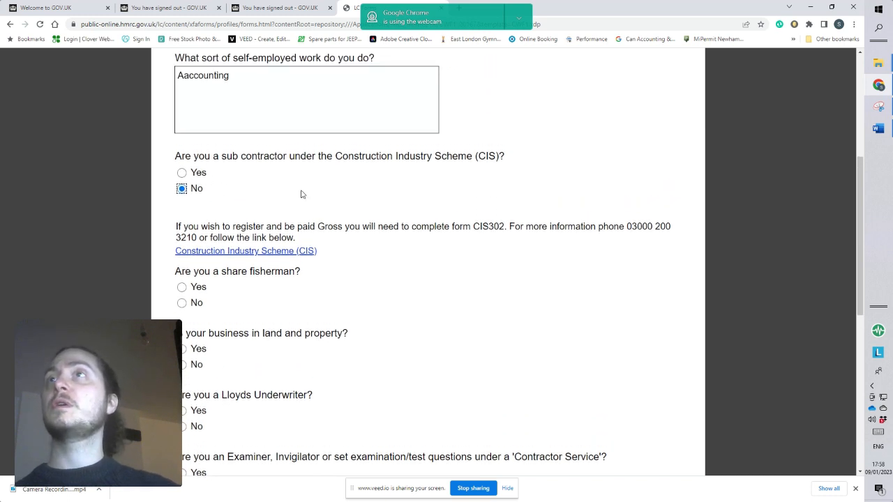
Answer No to the share fisherman, land and property, Lloyds Underwriter and Examiner or Invigilator questions.
scroll(301, 193, down, 2)
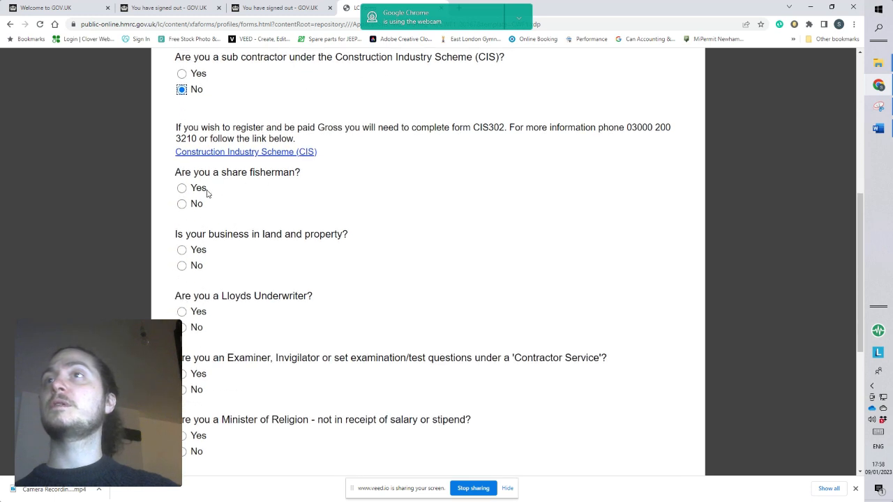
click(182, 204)
scroll(275, 223, down, 1)
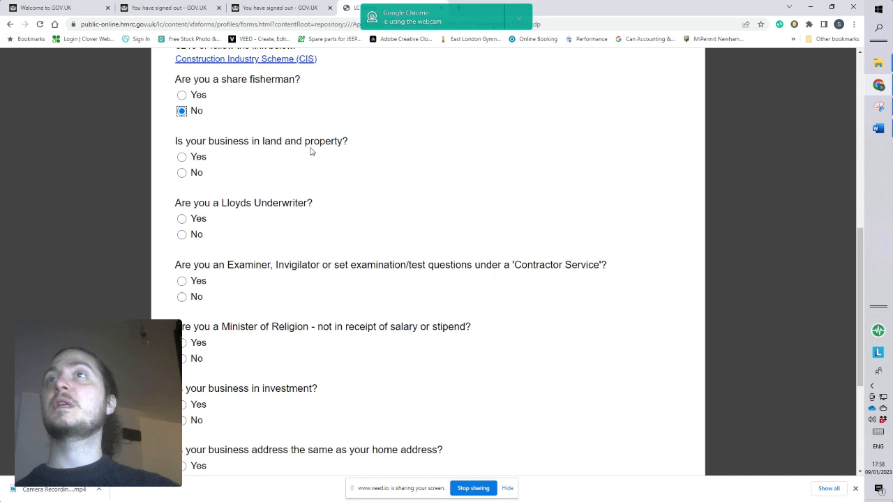
click(184, 173)
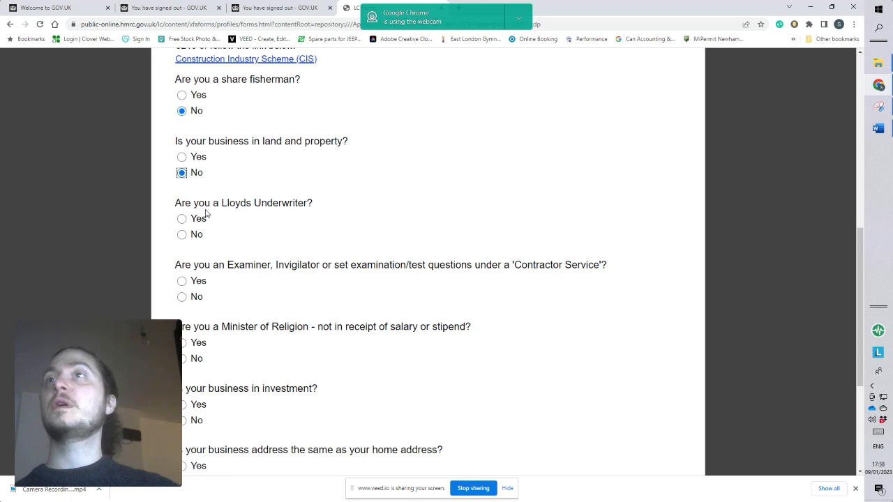
click(182, 235)
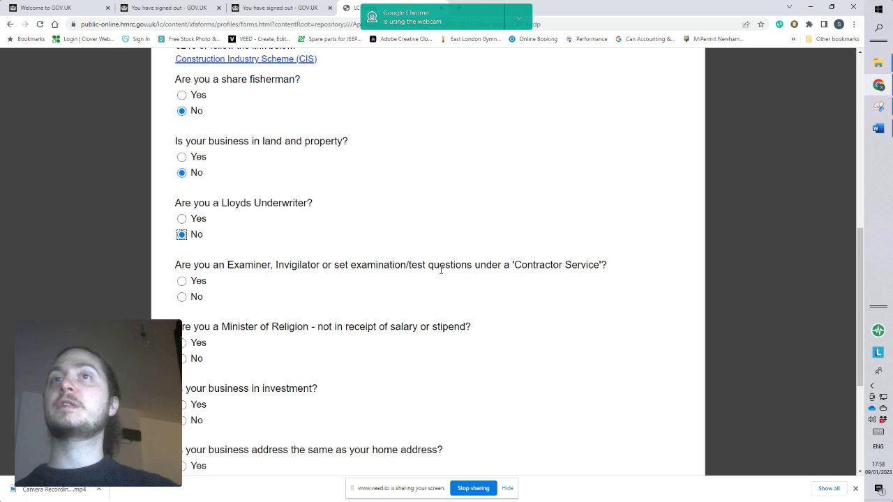
click(183, 298)
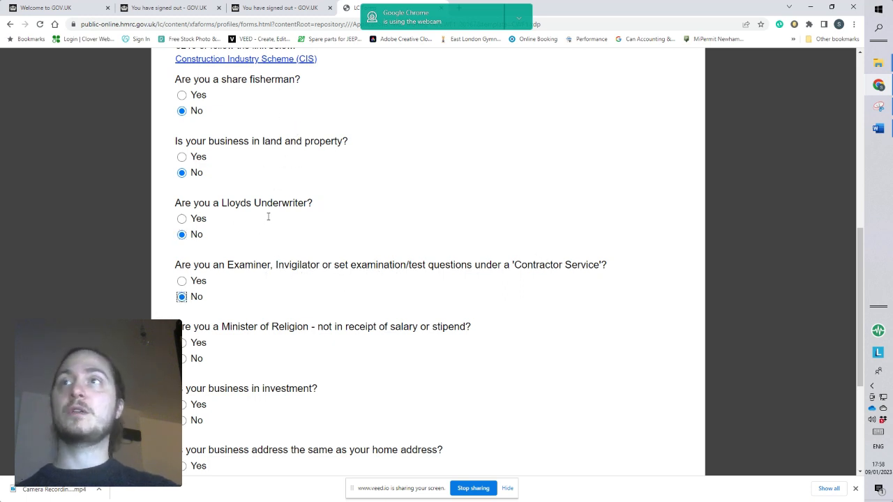
Answer No to being a Minister of Religion and No to the business being in investment.
scroll(360, 223, down, 2)
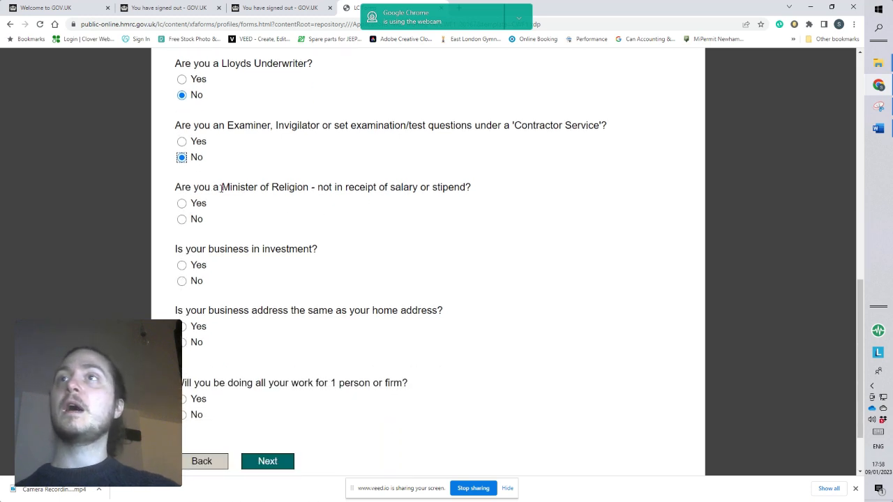
click(182, 219)
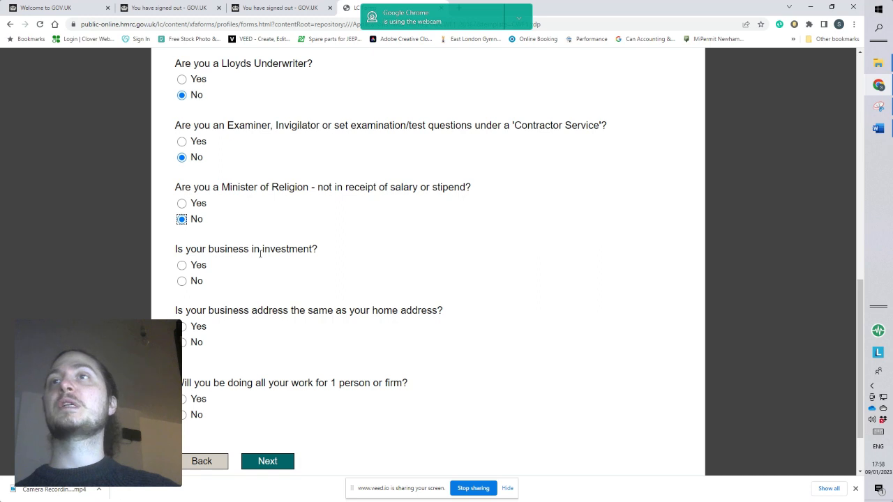
click(182, 281)
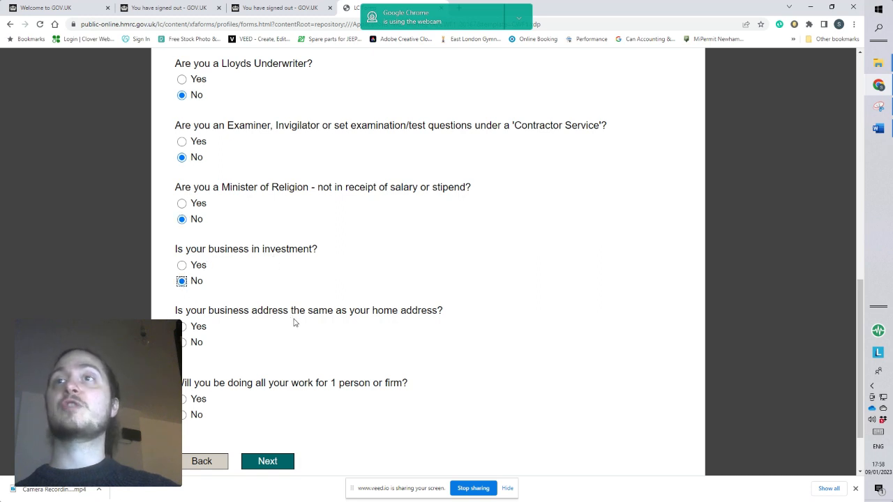
Answer Yes to the business address matching the home address and Yes to doing all work for 1 person or firm.
click(182, 327)
scroll(480, 314, down, 2)
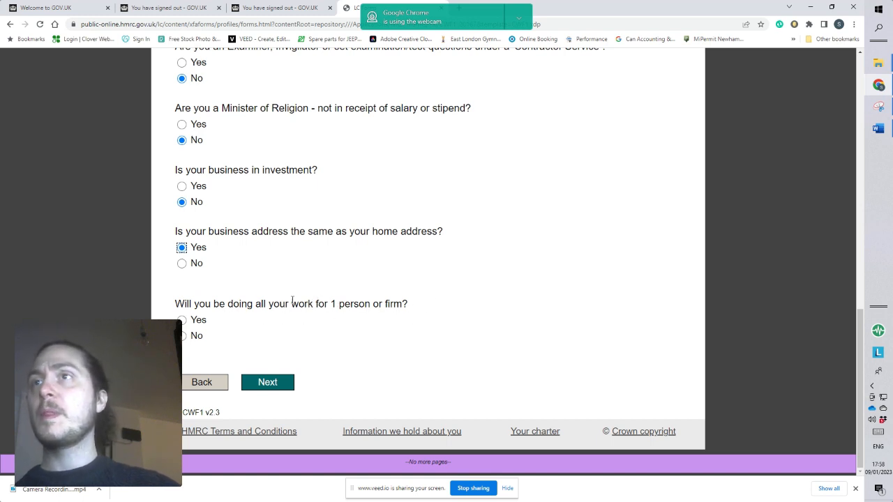
click(184, 321)
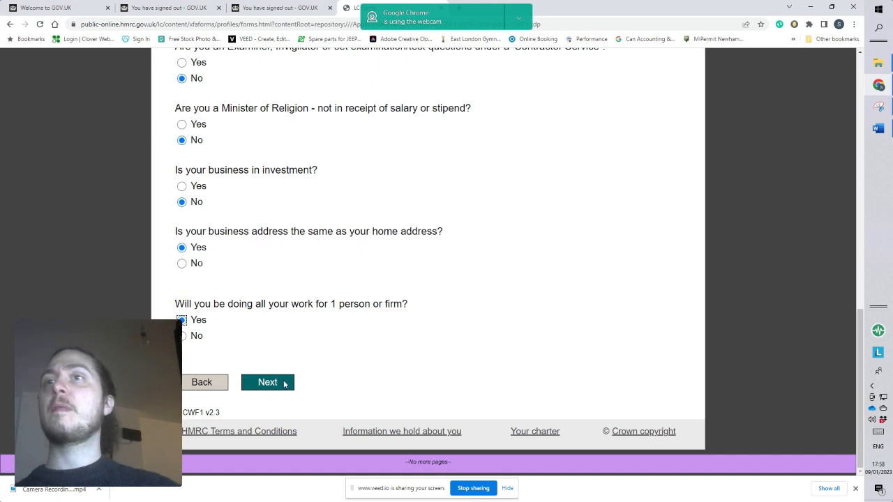
Confirm in the Declaration section that the information given is correct and proceed to the posting instructions.
click(284, 383)
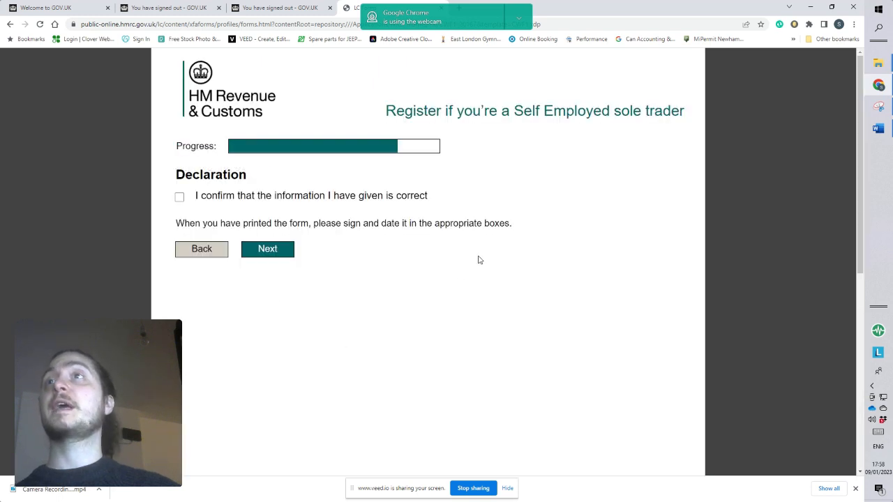
click(179, 197)
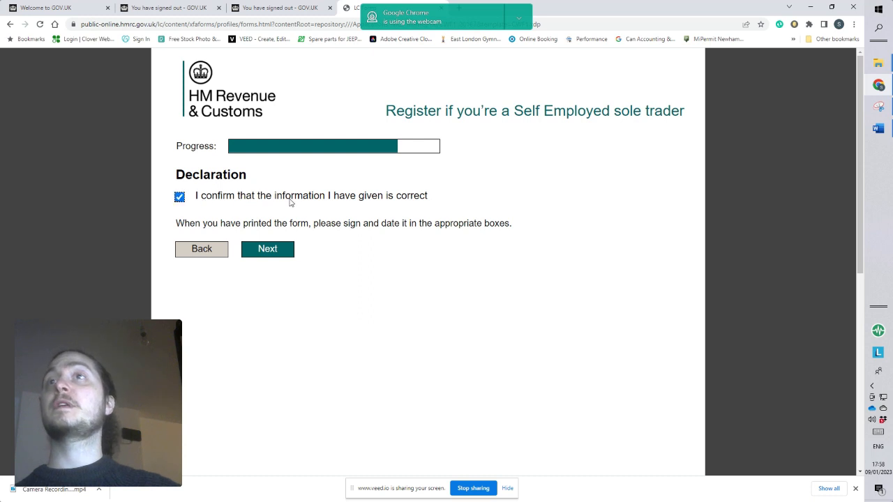
click(272, 252)
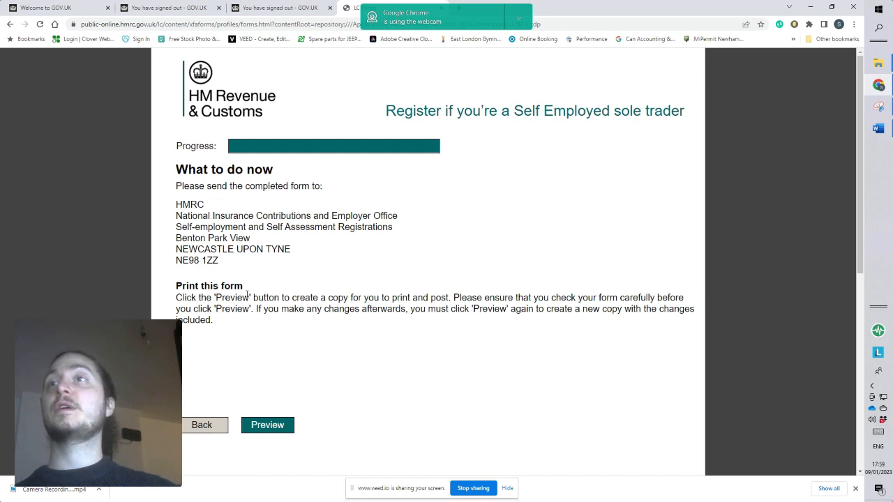
Create the printable preview of the completed form and review its pages through to the signature boxes and postal instructions.
click(272, 427)
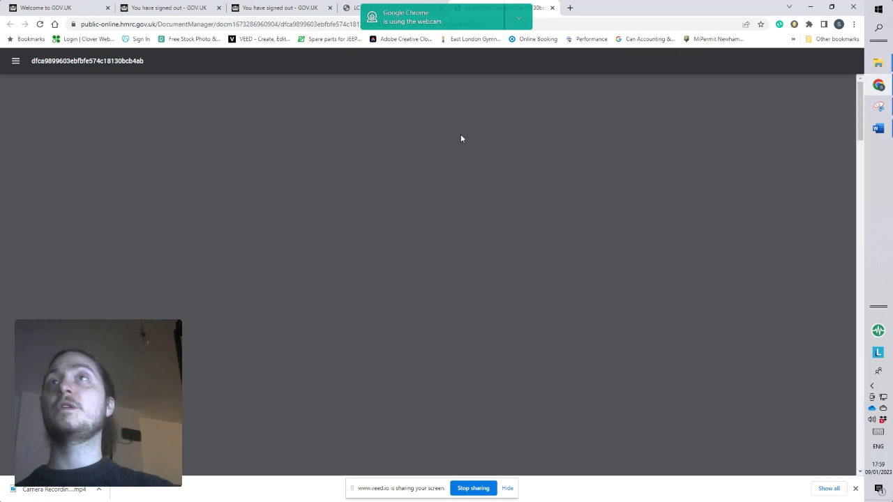
scroll(460, 137, down, 3)
scroll(461, 137, down, 5)
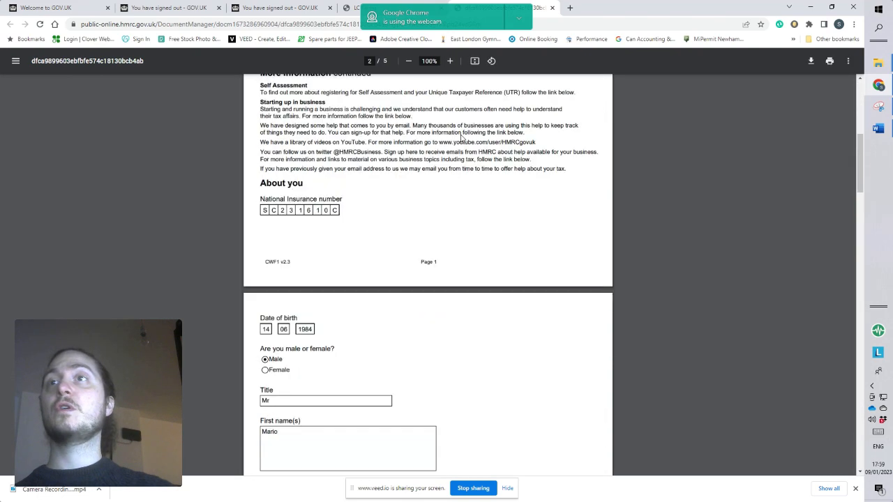
scroll(461, 138, down, 7)
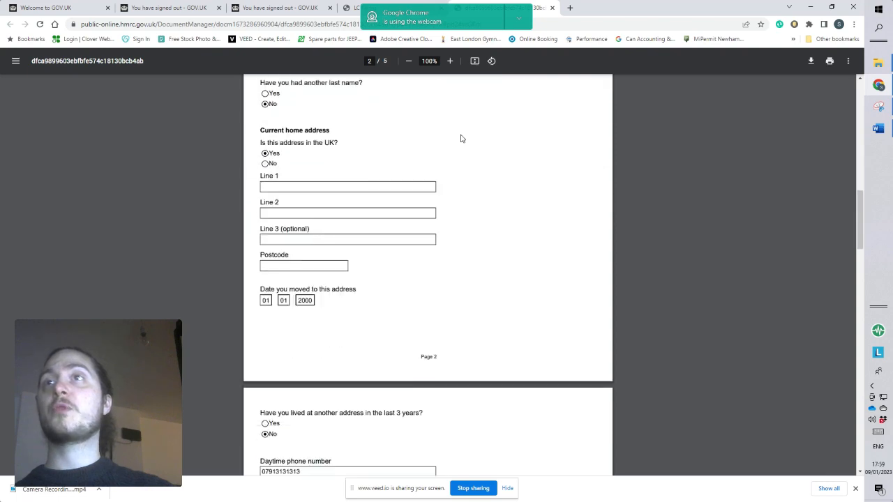
scroll(458, 156, down, 9)
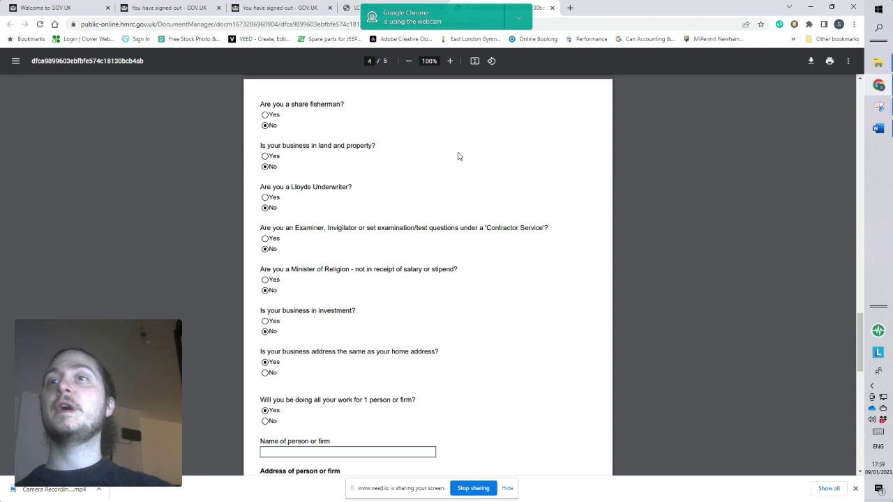
scroll(458, 156, down, 9)
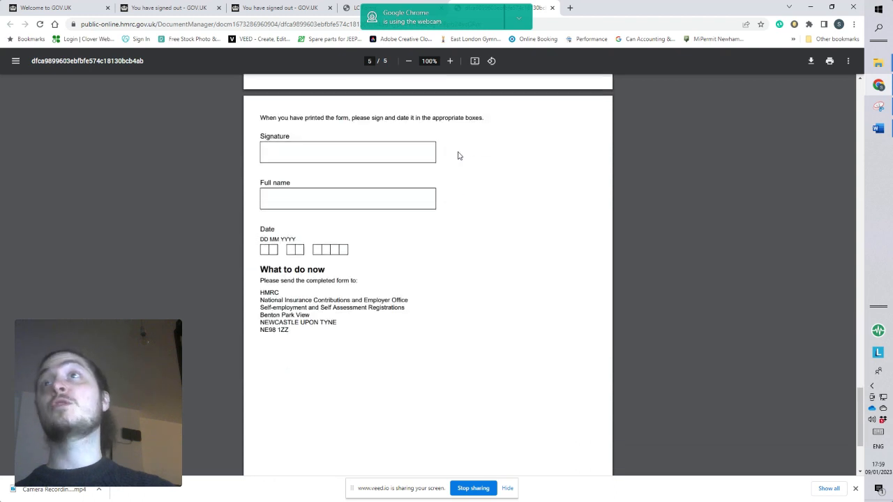
Examine the HMRC postal address on the form's last page and review the completed answers back to the current home address section.
scroll(459, 156, up, 1)
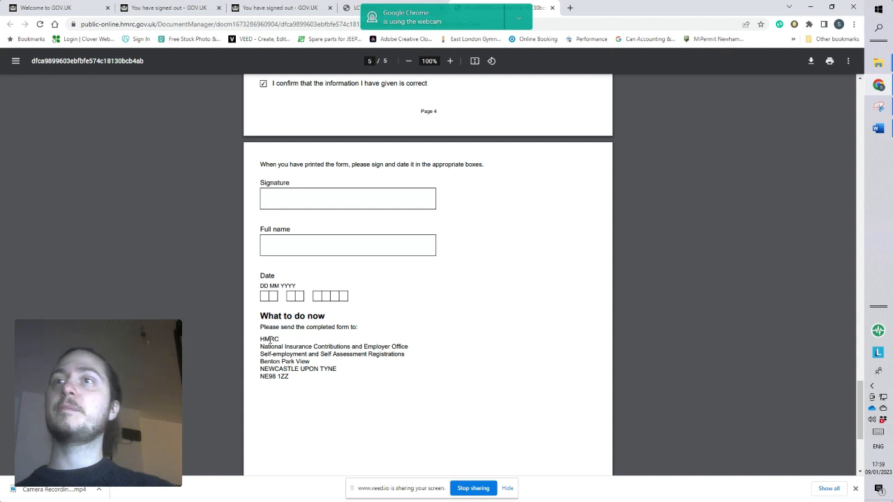
drag(267, 341, 414, 387)
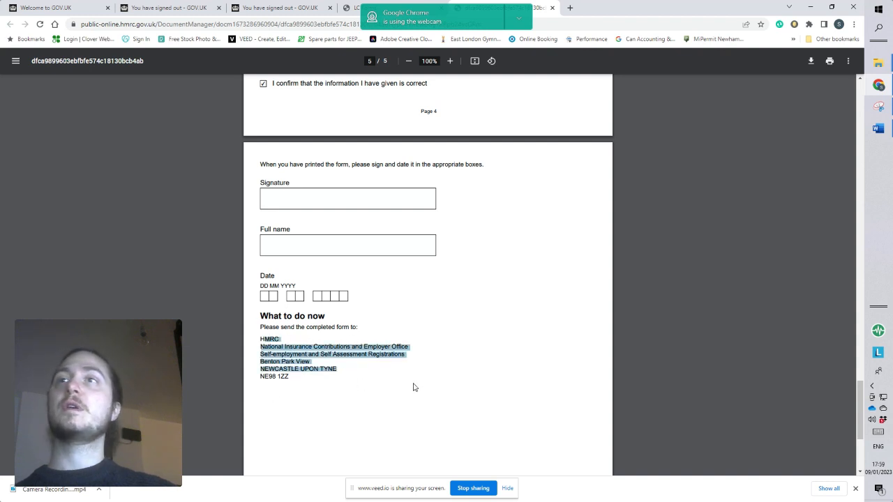
scroll(413, 388, up, 5)
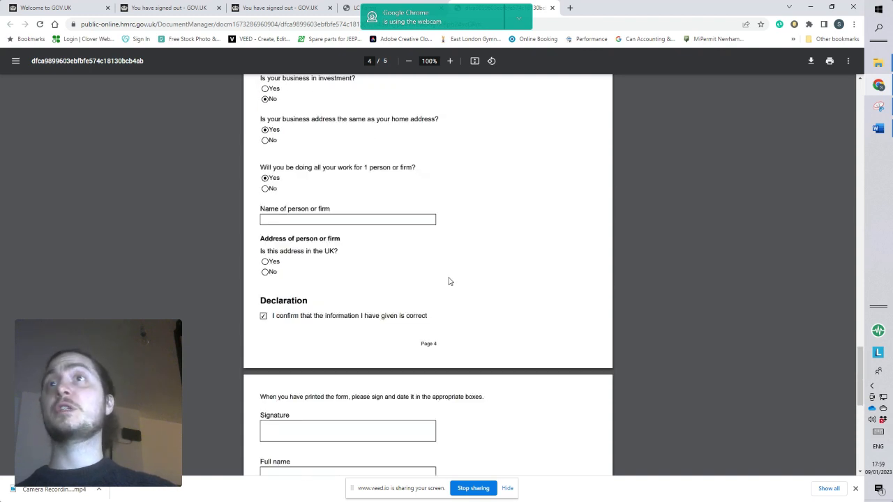
scroll(450, 281, up, 10)
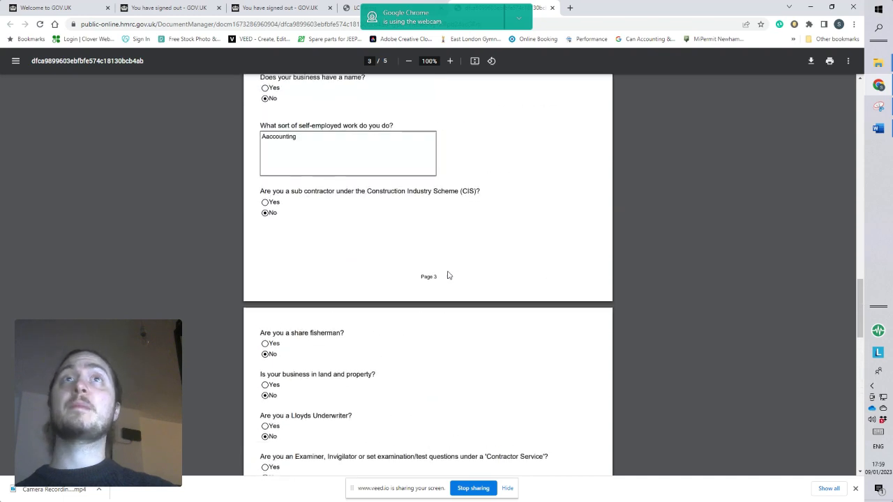
scroll(449, 275, up, 10)
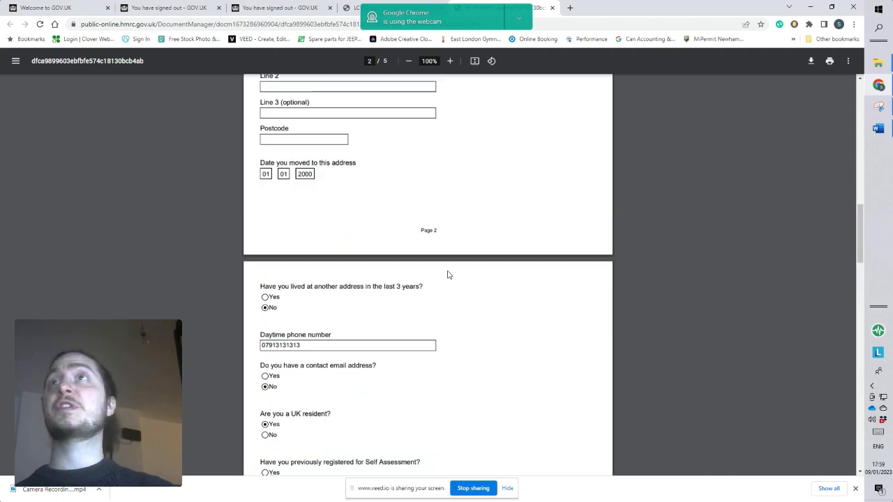
scroll(449, 275, up, 2)
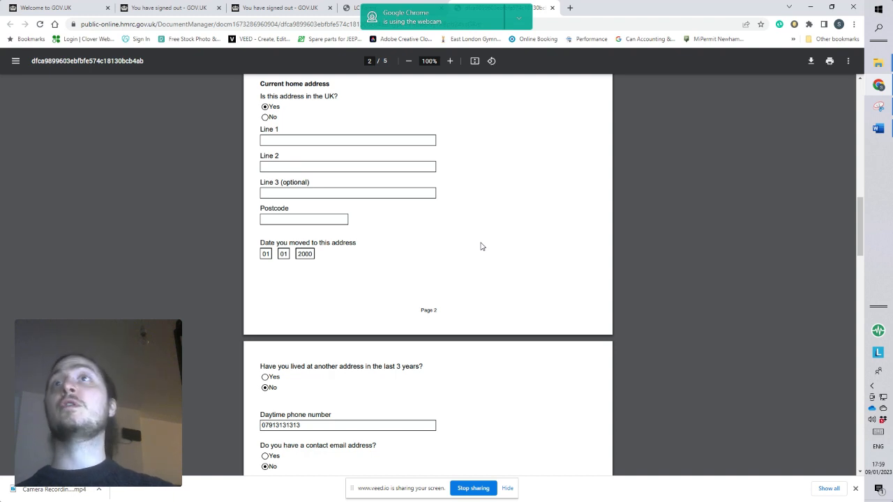
scroll(481, 246, up, 1)
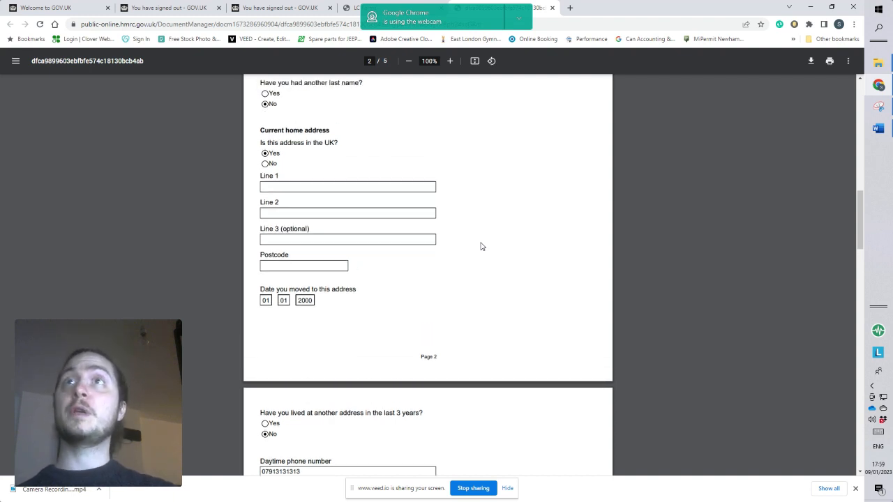